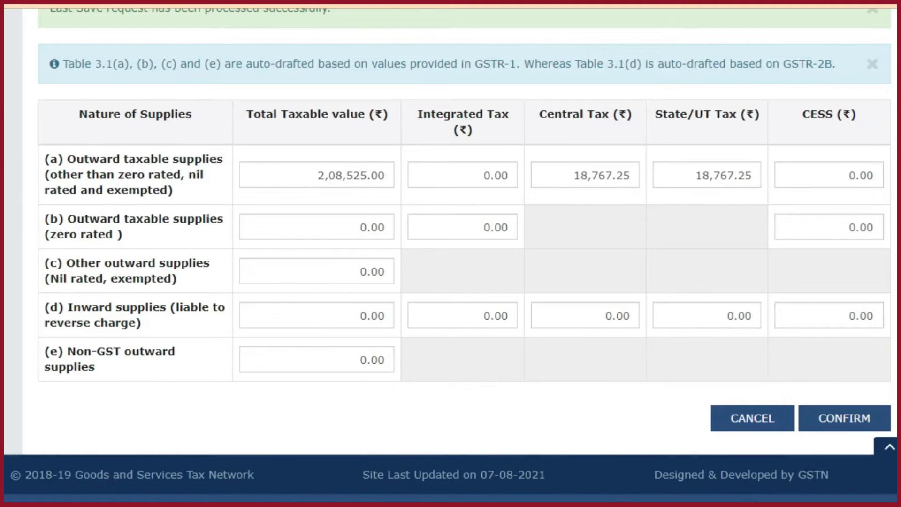
Review the table 3.1 rows for outward supplies, reverse-charge inward supplies and non-GST outward supplies.
{"action": "left_click", "coordinate": [876, 177]}
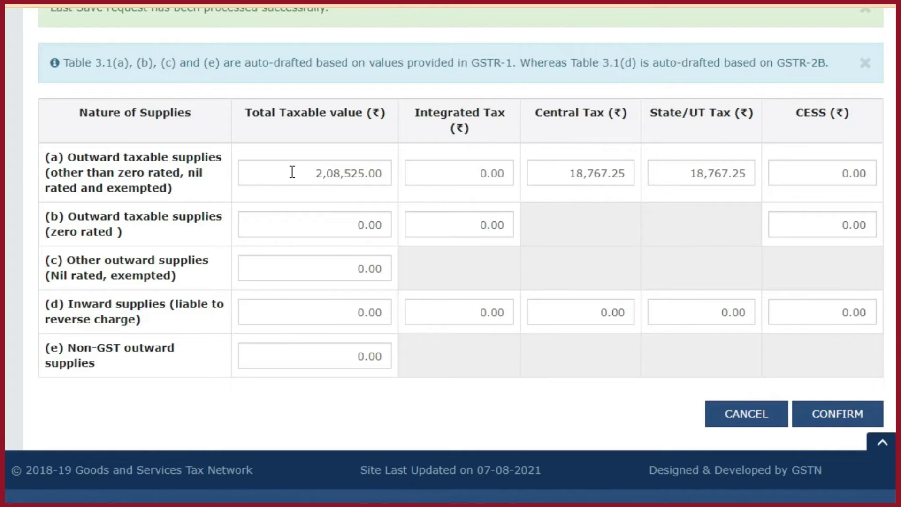
{"action": "mouse_move", "coordinate": [305, 171]}
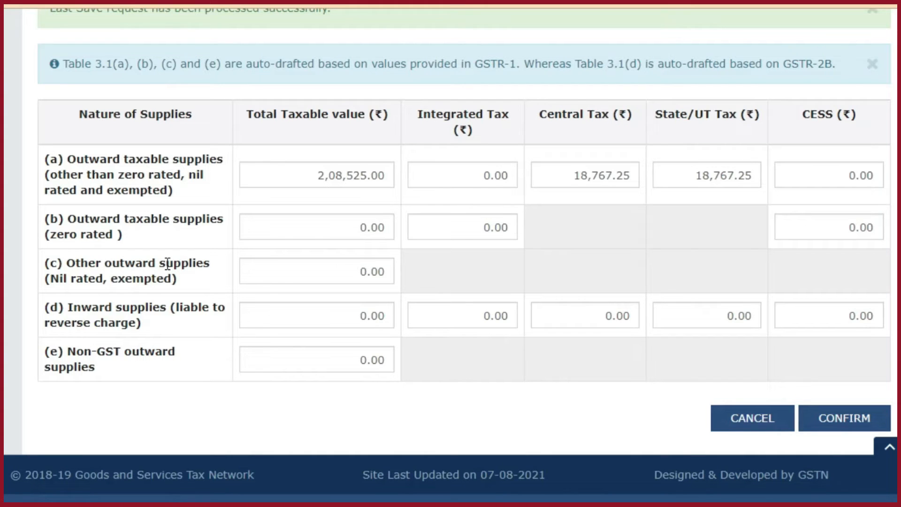
{"action": "left_click", "coordinate": [331, 267]}
{"action": "left_click", "coordinate": [482, 273]}
{"action": "left_click", "coordinate": [556, 271]}
{"action": "left_click", "coordinate": [361, 268]}
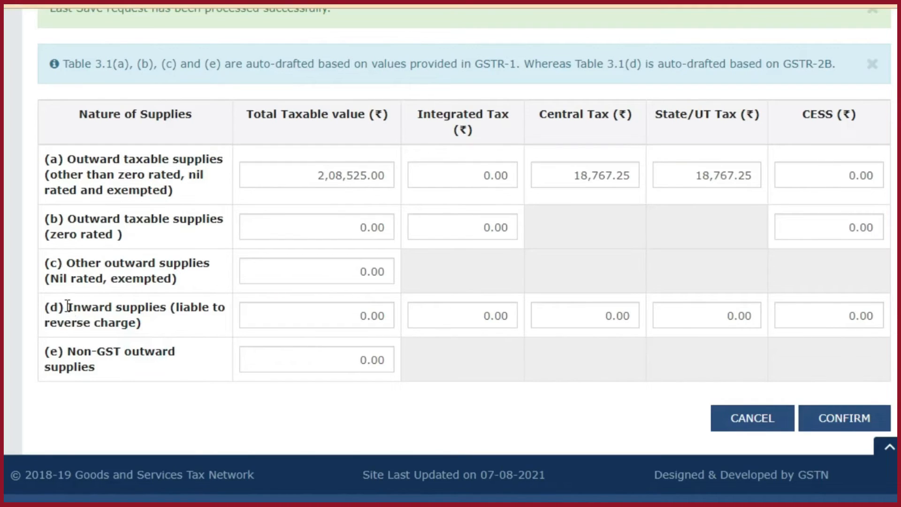
{"action": "left_click_drag", "start_coordinate": [157, 226], "coordinate": [248, 227]}
{"action": "left_click_drag", "start_coordinate": [120, 307], "coordinate": [167, 308]}
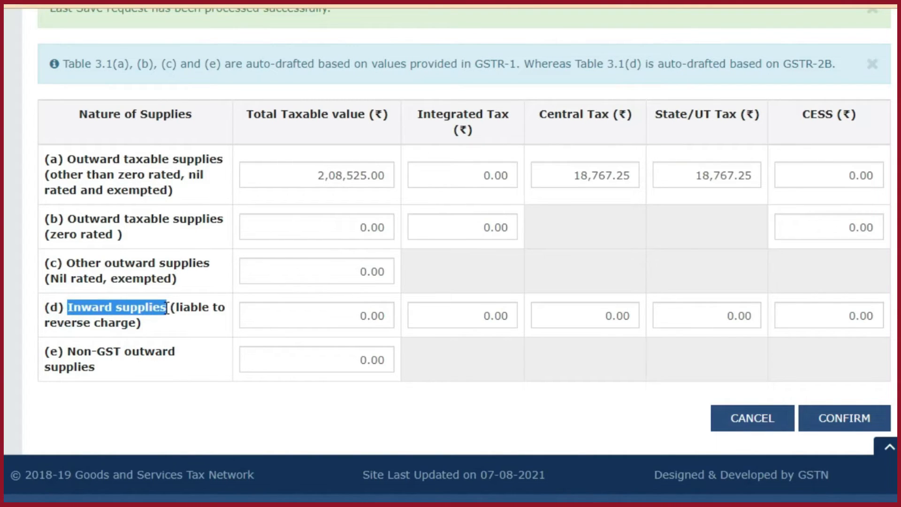
{"action": "left_click", "coordinate": [166, 336]}
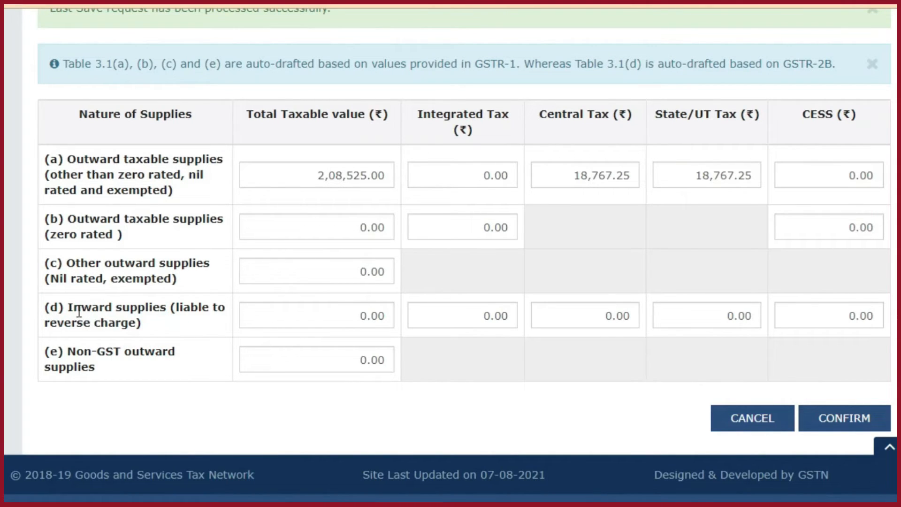
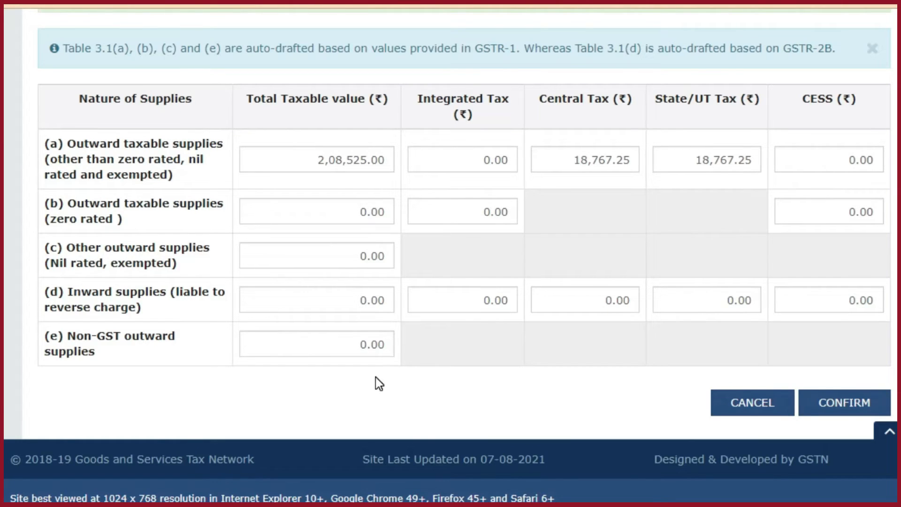
{"action": "left_click", "coordinate": [359, 345]}
{"action": "left_click", "coordinate": [397, 403]}
{"action": "left_click", "coordinate": [463, 351]}
{"action": "left_click", "coordinate": [608, 354]}
{"action": "scroll", "coordinate": [356, 265], "scroll_direction": "up", "scroll_amount": 2}
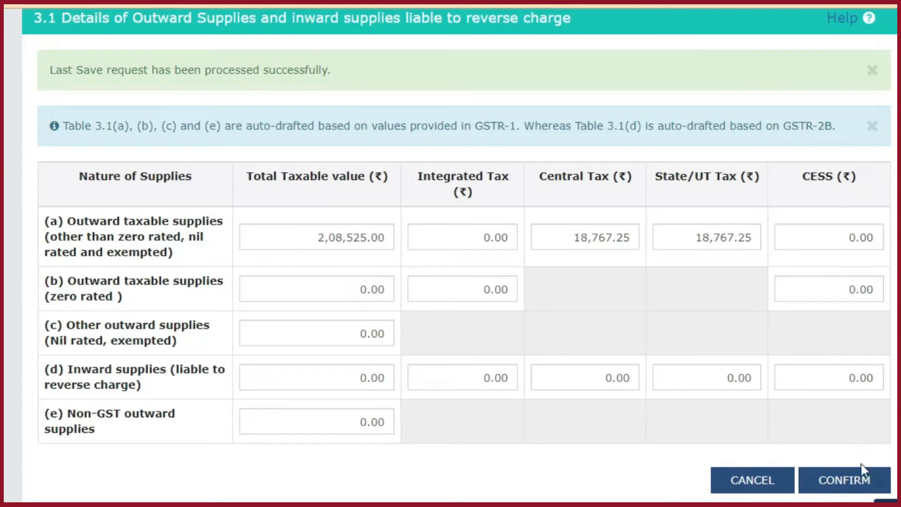
Confirm the table 3.1 details and save the GSTR-3B return.
{"action": "left_click", "coordinate": [854, 484]}
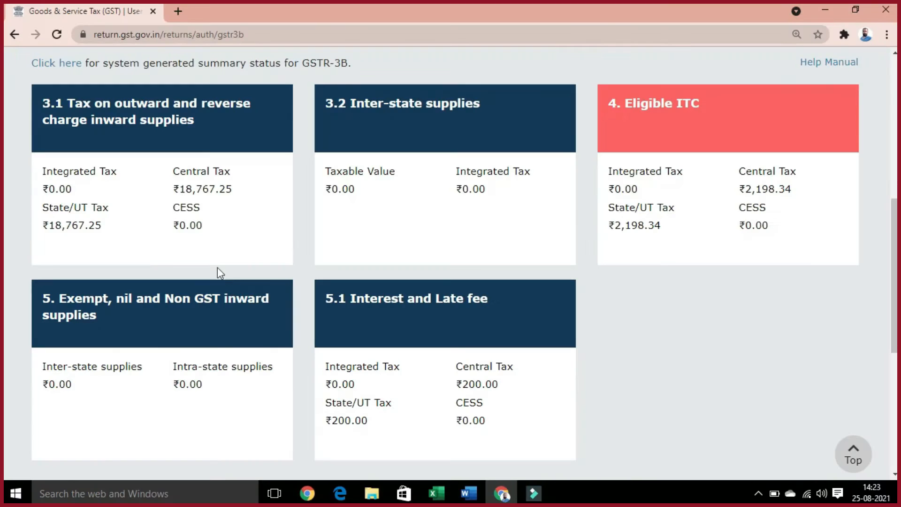
{"action": "scroll", "coordinate": [392, 382], "scroll_direction": "down", "scroll_amount": 7}
{"action": "left_click", "coordinate": [467, 375]}
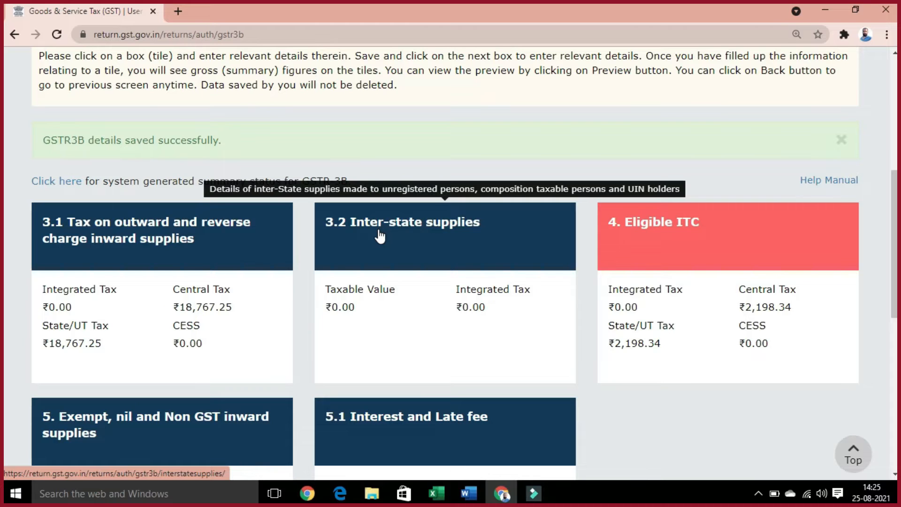
Open table 3.2 Inter-state supplies and set the place of supply for unregistered persons to 30 - Goa.
{"action": "left_click", "coordinate": [452, 243]}
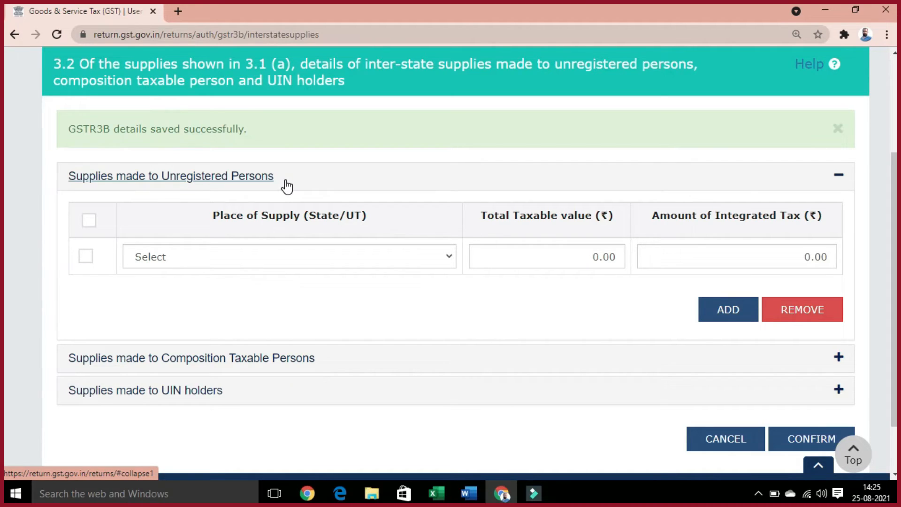
{"action": "left_click", "coordinate": [433, 255]}
{"action": "scroll", "coordinate": [177, 183], "scroll_direction": "down", "scroll_amount": 1}
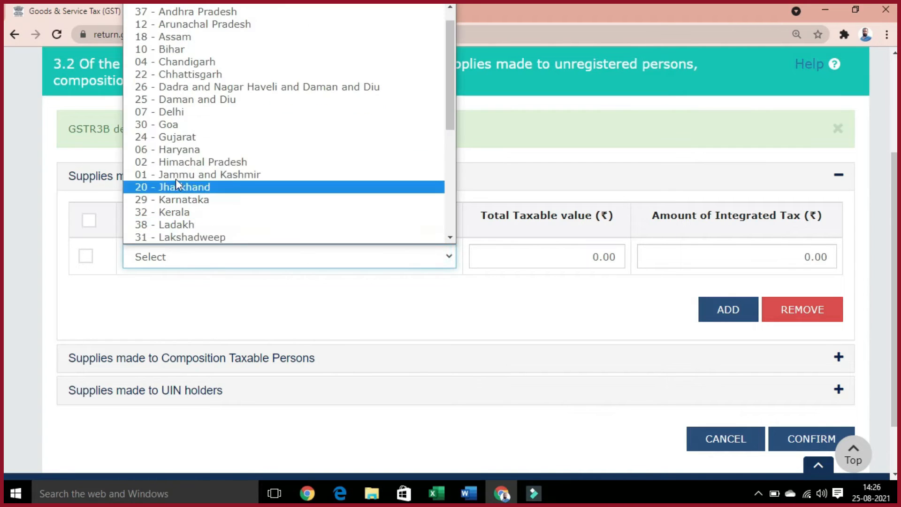
{"action": "left_click", "coordinate": [161, 127]}
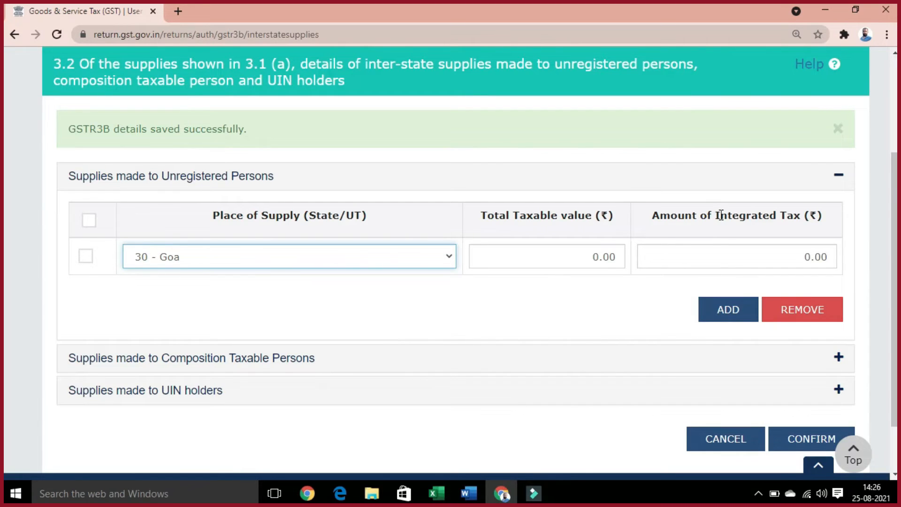
Expand the composition taxable persons and UIN holders sections of table 3.2 and examine their entry fields.
{"action": "scroll", "coordinate": [572, 238], "scroll_direction": "down", "scroll_amount": 2}
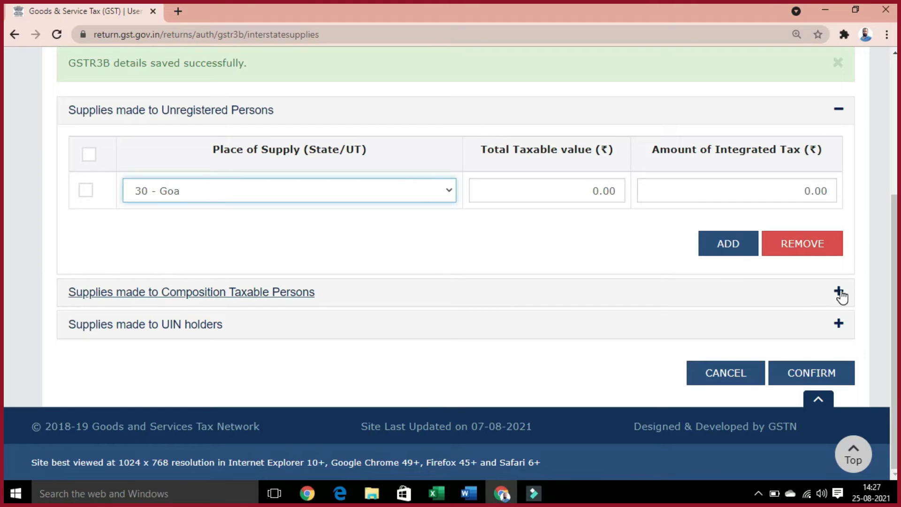
{"action": "left_click", "coordinate": [839, 291]}
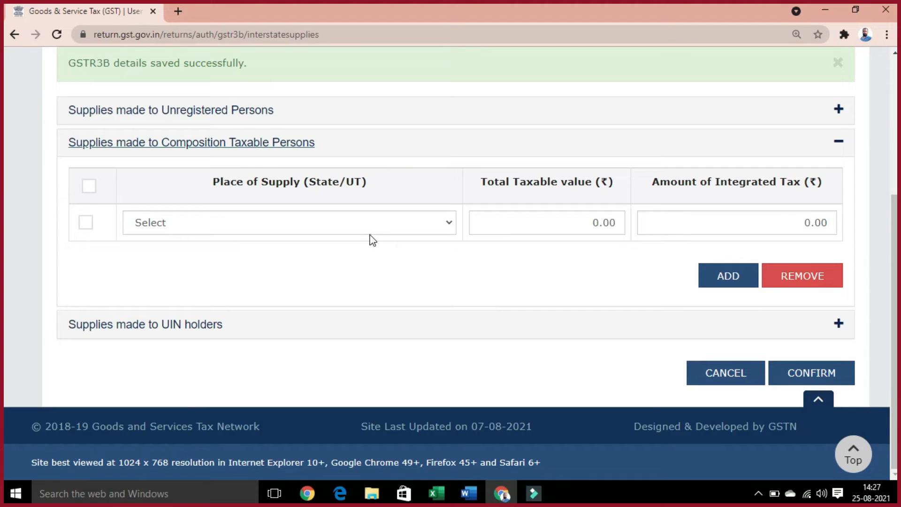
{"action": "left_click", "coordinate": [434, 227]}
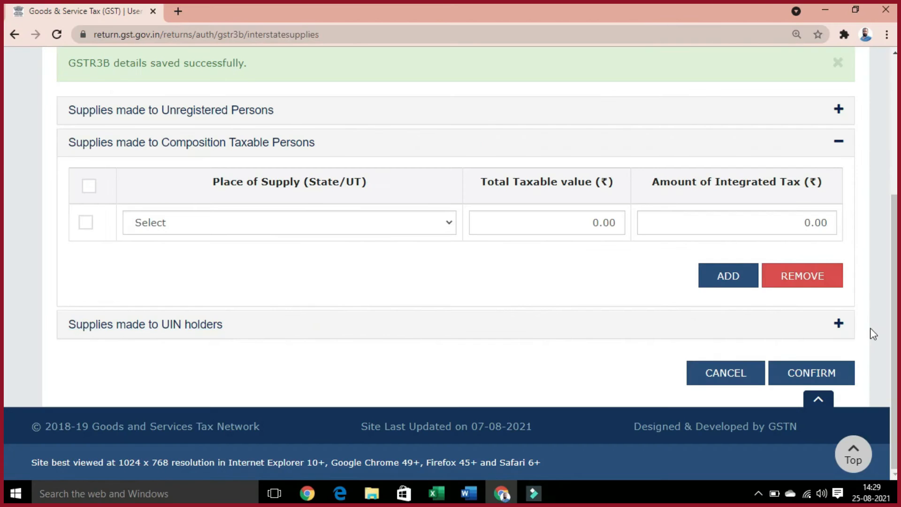
{"action": "left_click", "coordinate": [838, 325]}
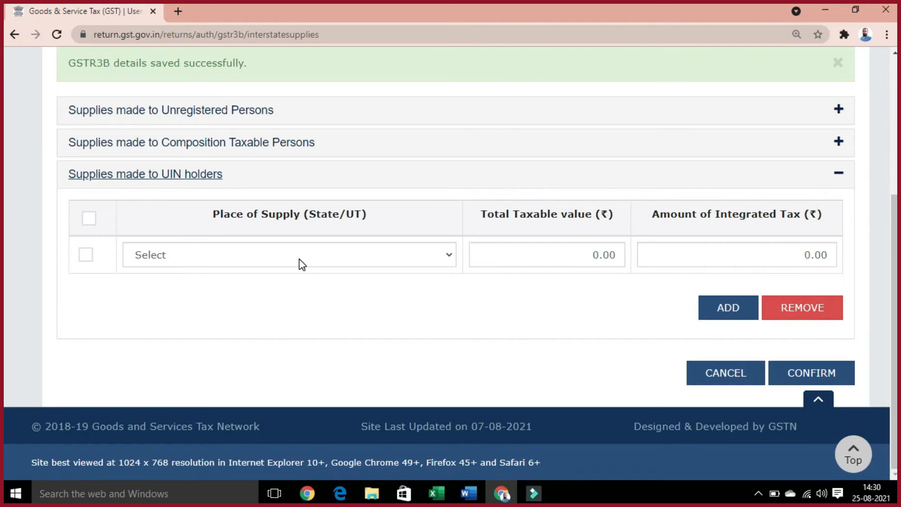
{"action": "left_click", "coordinate": [430, 263]}
{"action": "left_click", "coordinate": [445, 292]}
{"action": "left_click", "coordinate": [554, 261]}
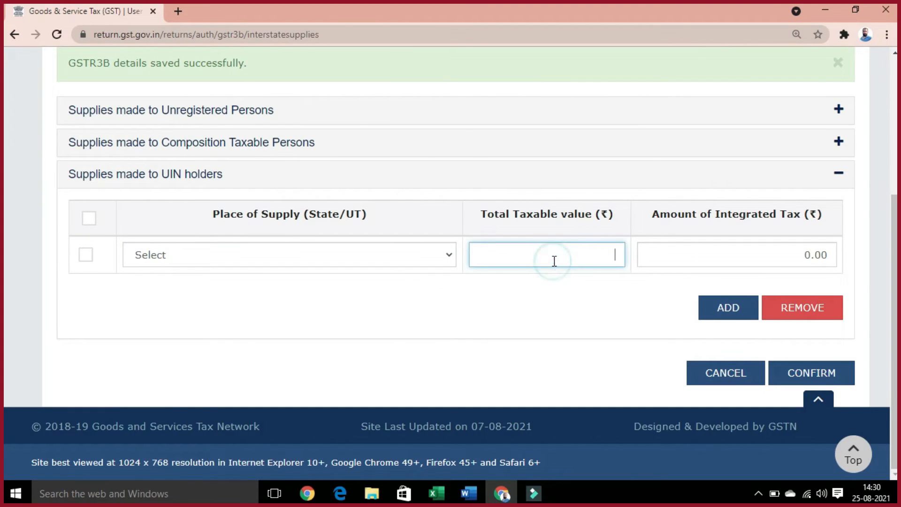
{"action": "left_click", "coordinate": [723, 248]}
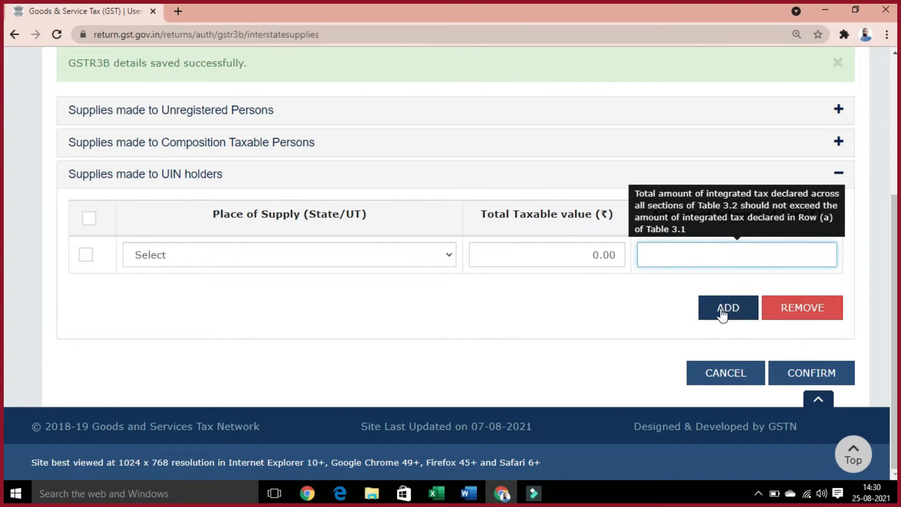
Confirm the inter-state supplies details in table 3.2 and save the GSTR-3B return.
{"action": "left_click", "coordinate": [815, 373]}
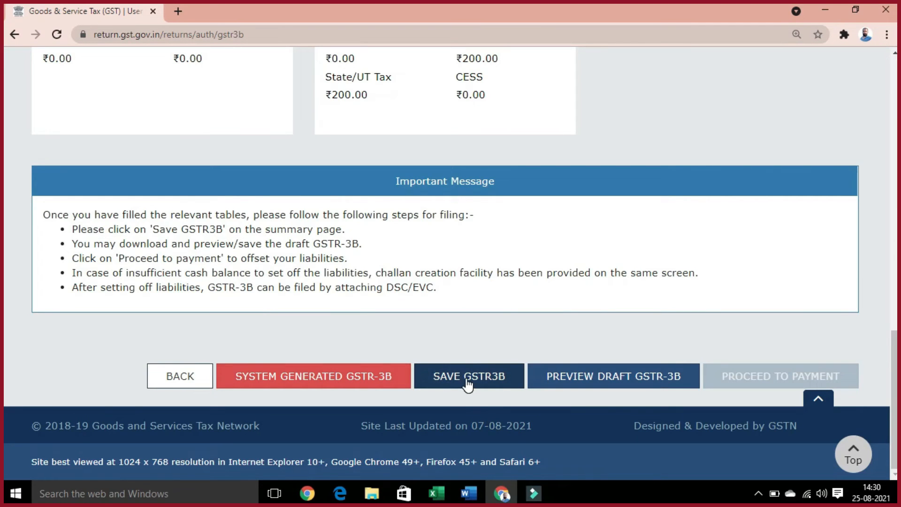
{"action": "left_click", "coordinate": [468, 377]}
{"action": "scroll", "coordinate": [620, 349], "scroll_direction": "down", "scroll_amount": 10}
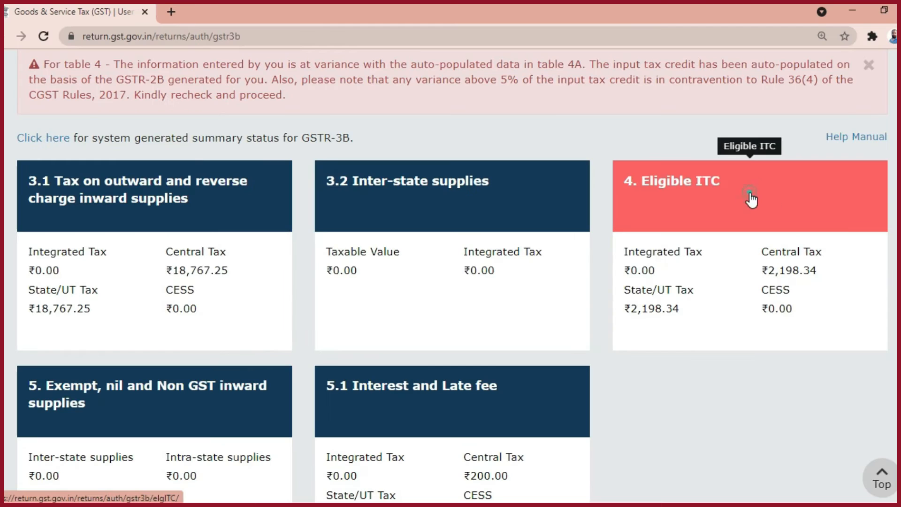
Open table 4 Eligible ITC and examine the integrated tax and cess fields for import of goods and services.
{"action": "left_click", "coordinate": [750, 197]}
{"action": "scroll", "coordinate": [389, 344], "scroll_direction": "down", "scroll_amount": 4}
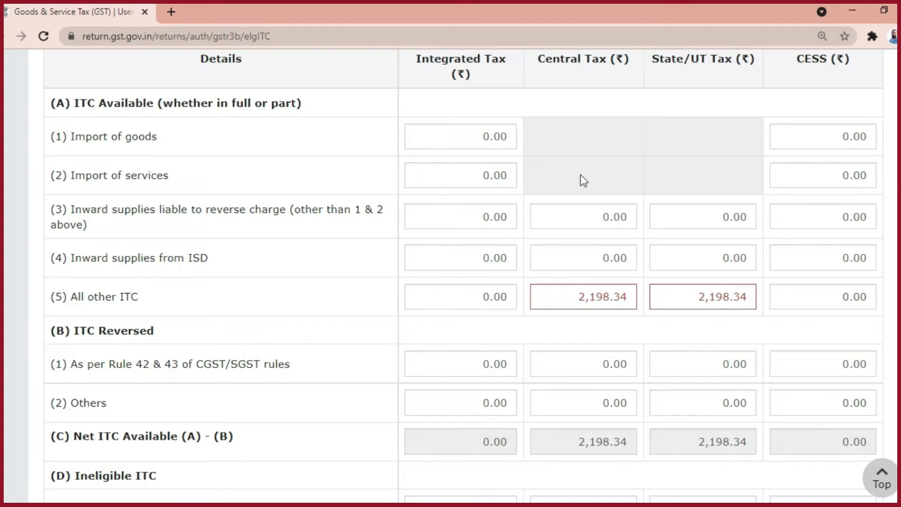
{"action": "left_click", "coordinate": [487, 137]}
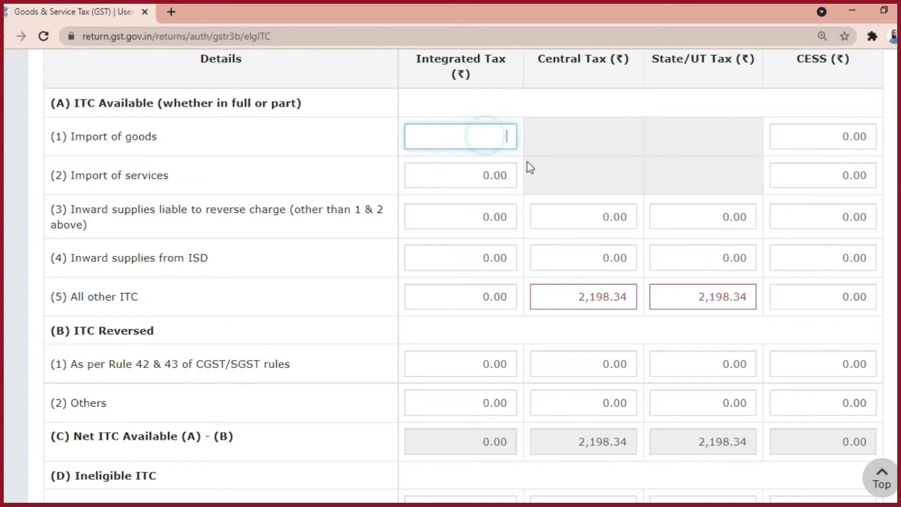
{"action": "left_click", "coordinate": [801, 136]}
{"action": "left_click", "coordinate": [487, 136]}
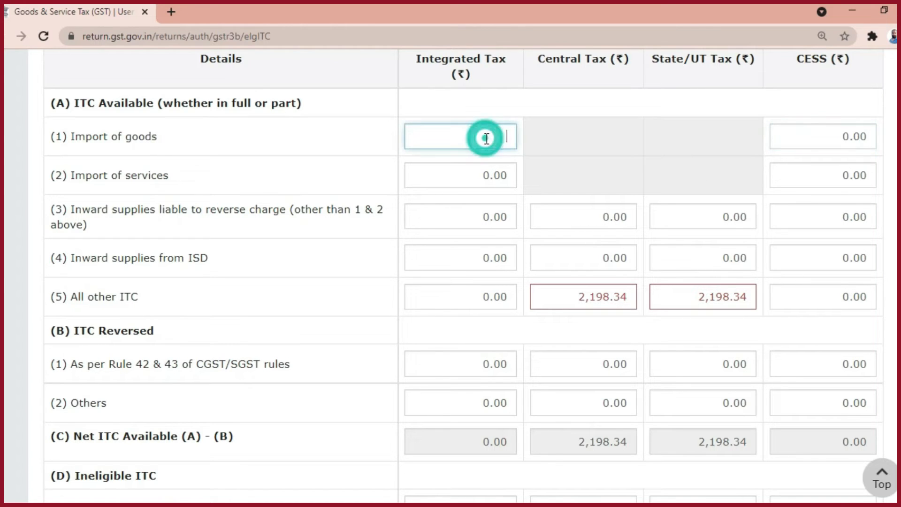
{"action": "left_click", "coordinate": [829, 135]}
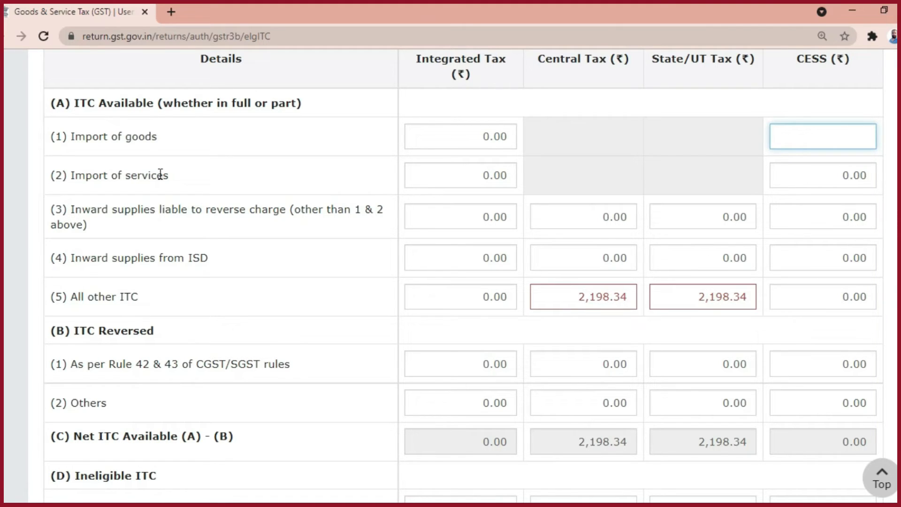
{"action": "left_click", "coordinate": [472, 182]}
{"action": "left_click", "coordinate": [767, 173]}
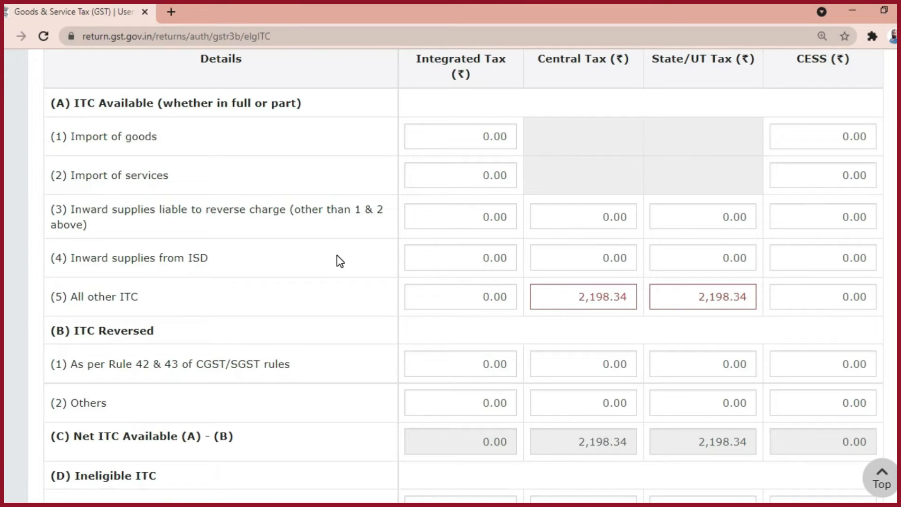
Examine the tax and cess fields for inward supplies liable to reverse charge and inward supplies from ISD.
{"action": "left_click", "coordinate": [476, 217]}
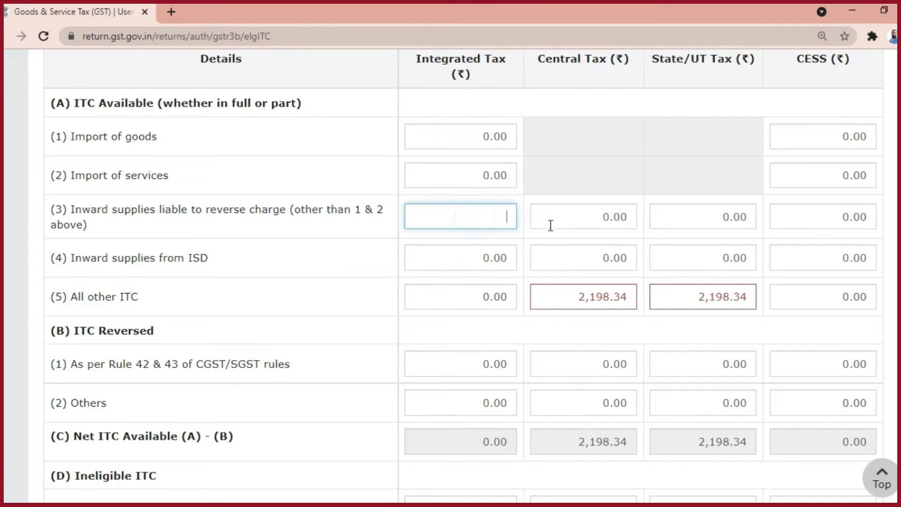
{"action": "left_click", "coordinate": [590, 221]}
{"action": "left_click", "coordinate": [713, 221]}
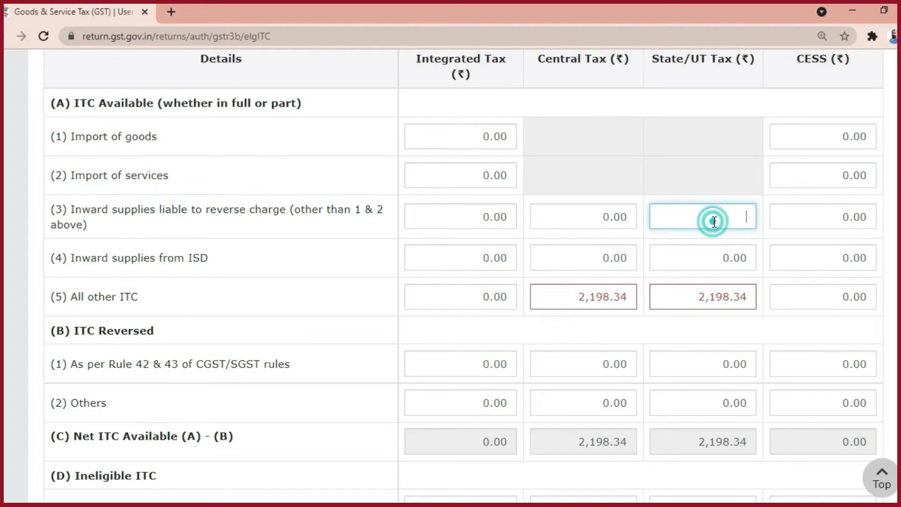
{"action": "left_click", "coordinate": [771, 216]}
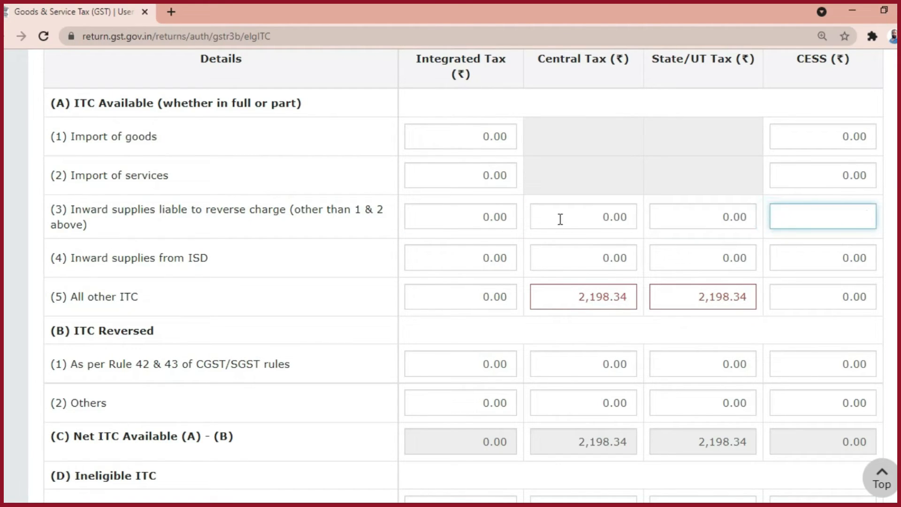
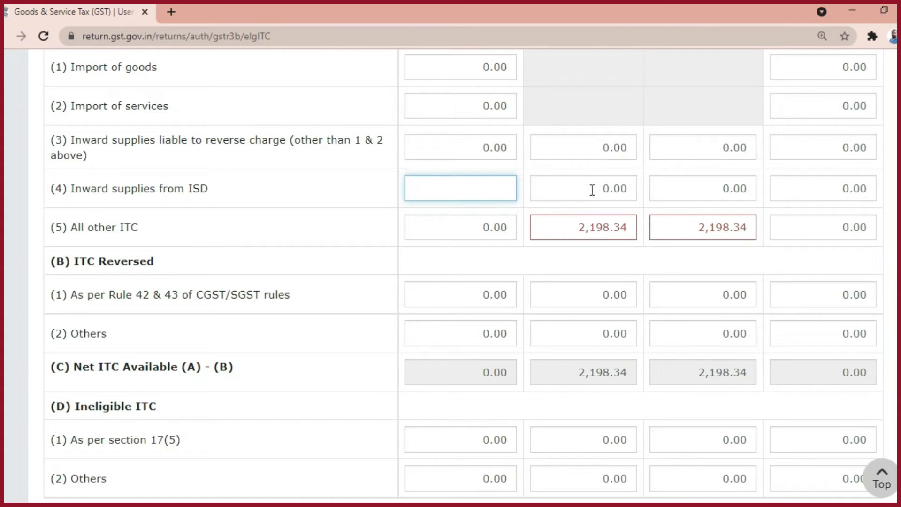
{"action": "left_click", "coordinate": [575, 190]}
{"action": "left_click", "coordinate": [710, 187]}
{"action": "left_click", "coordinate": [814, 191]}
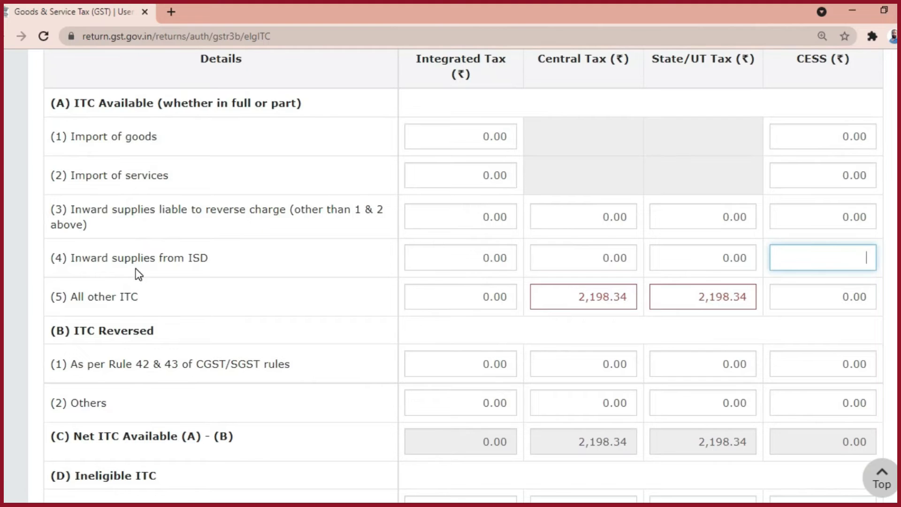
Examine the integrated, central and State/UT tax fields in the All other ITC row.
{"action": "scroll", "coordinate": [136, 273], "scroll_direction": "down", "scroll_amount": 1}
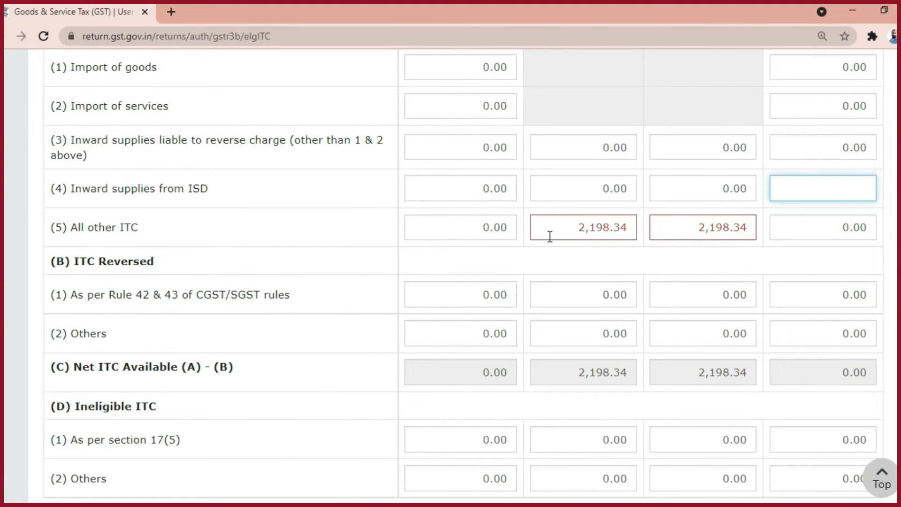
{"action": "left_click", "coordinate": [497, 235]}
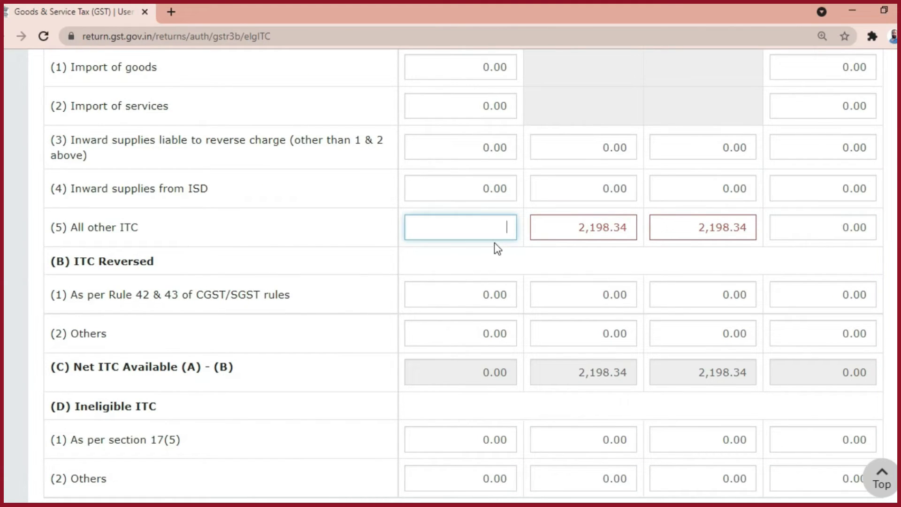
{"action": "left_click", "coordinate": [476, 219]}
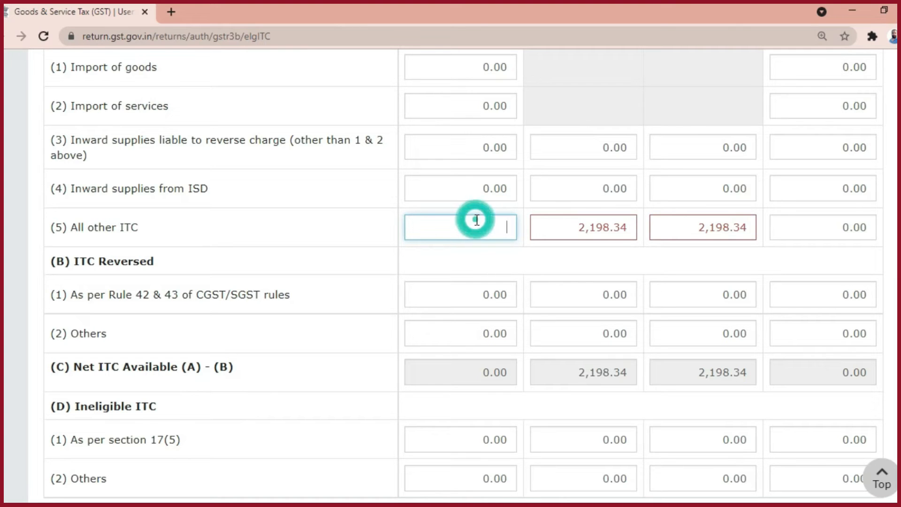
{"action": "left_click", "coordinate": [582, 229]}
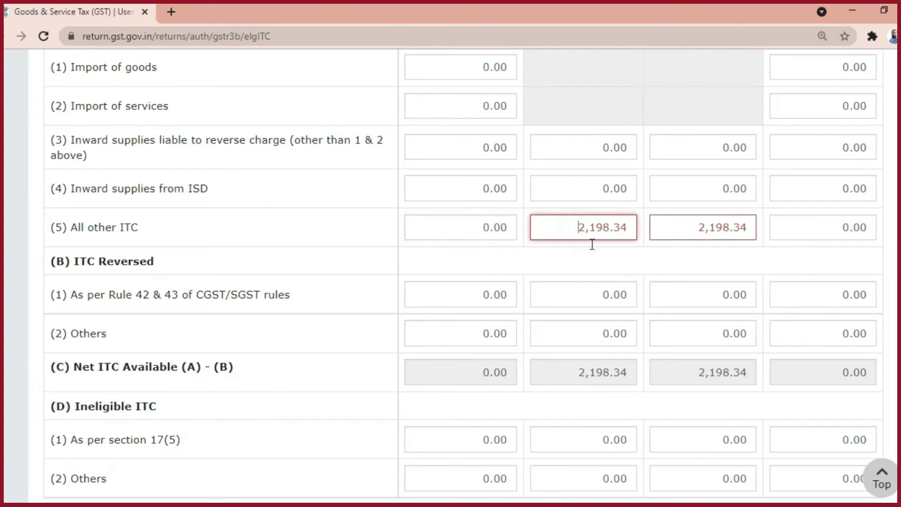
{"action": "left_click", "coordinate": [686, 230]}
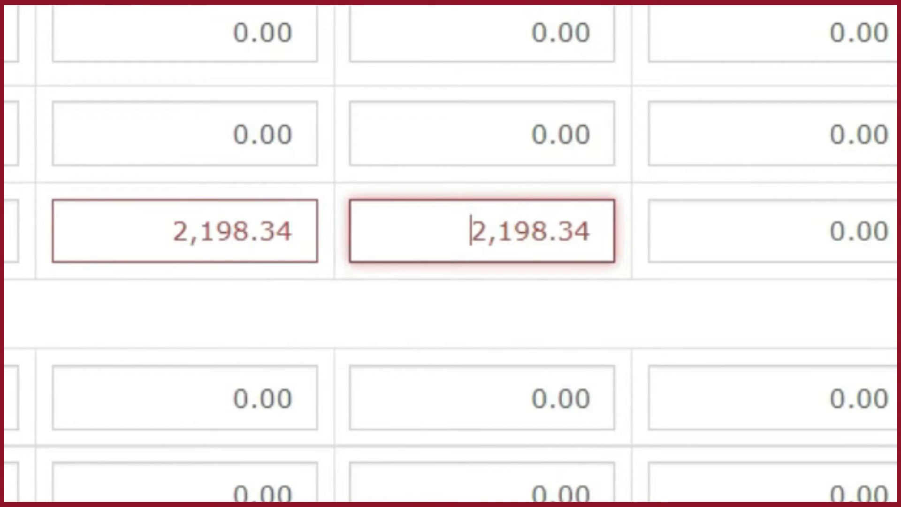
Compare the central tax entered for All other ITC with the system-computed amount.
{"action": "mouse_move", "coordinate": [225, 226]}
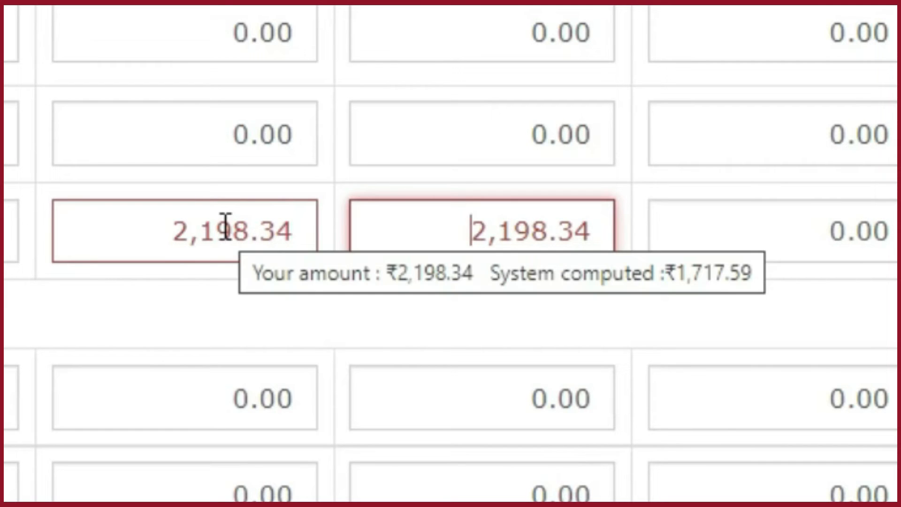
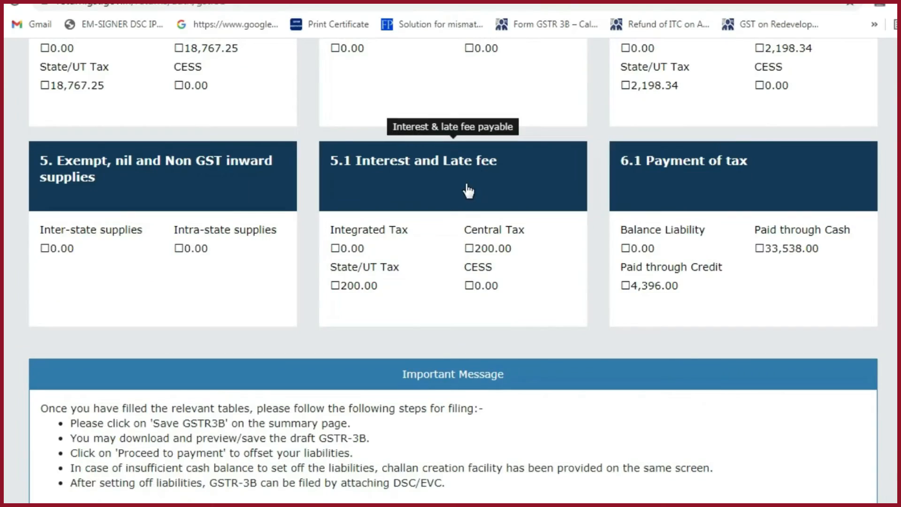
Open table 5.1 Interest and Late fee and examine the central and State/UT late fee fields.
{"action": "left_click", "coordinate": [496, 188]}
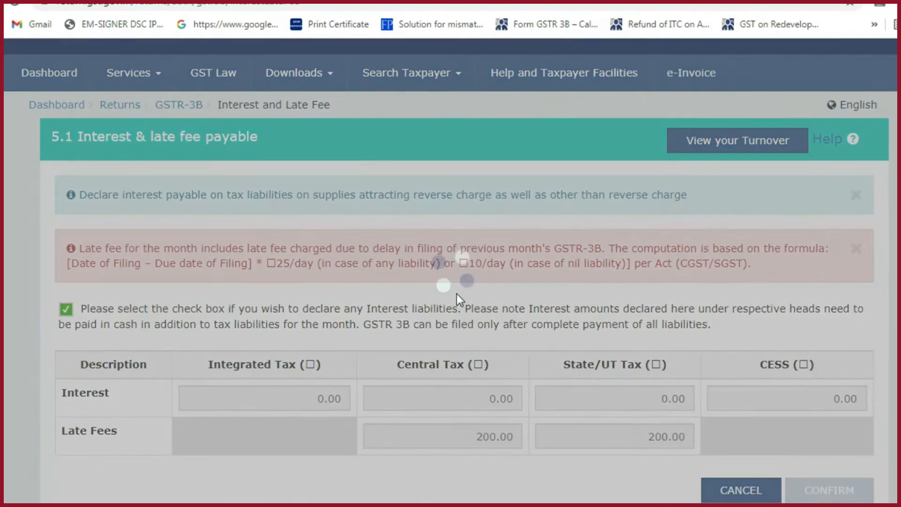
{"action": "scroll", "coordinate": [459, 299], "scroll_direction": "down", "scroll_amount": 3}
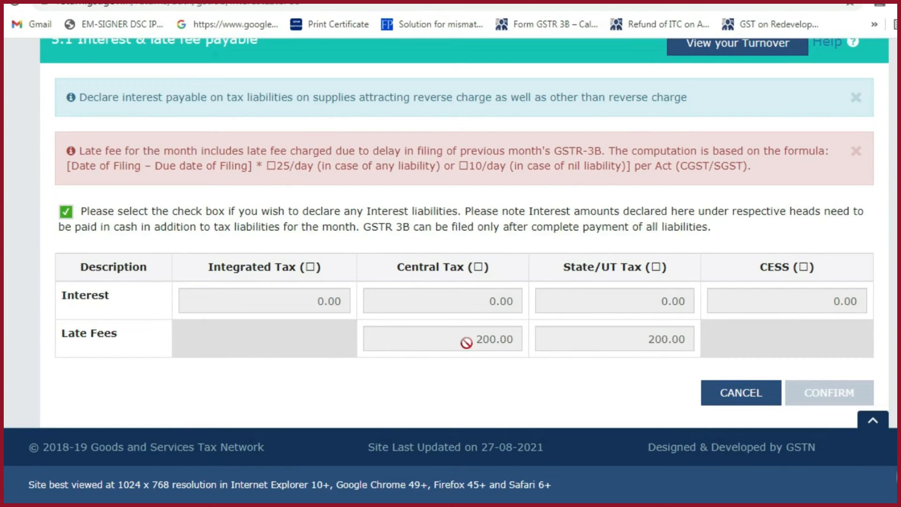
{"action": "left_click_drag", "start_coordinate": [468, 339], "coordinate": [507, 338]}
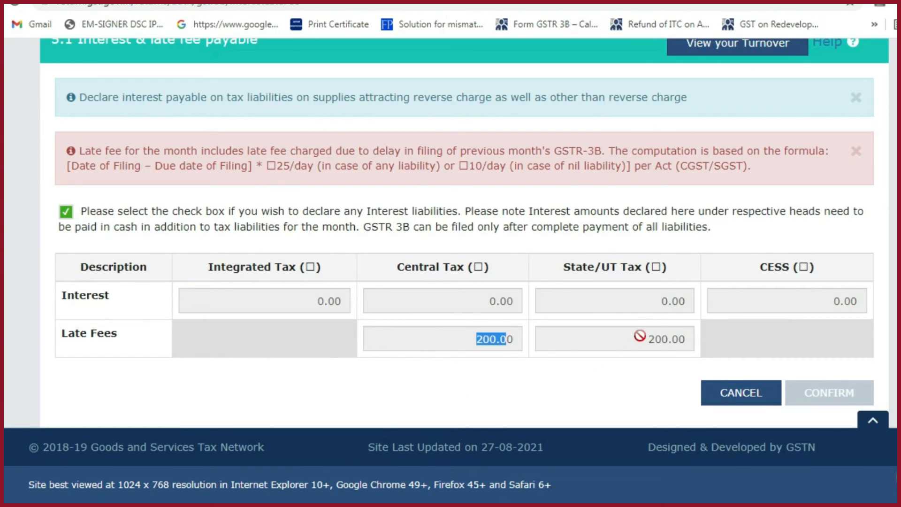
{"action": "left_click_drag", "start_coordinate": [640, 336], "coordinate": [686, 338]}
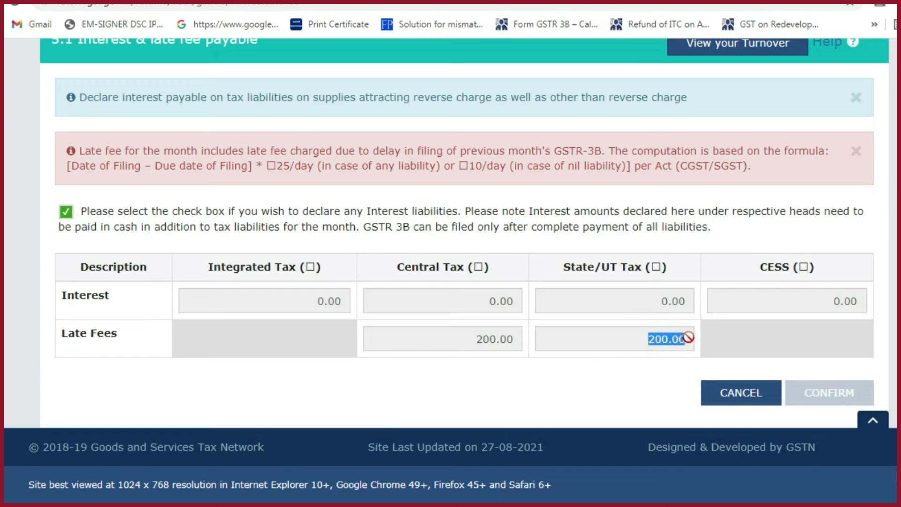
{"action": "left_click", "coordinate": [215, 338]}
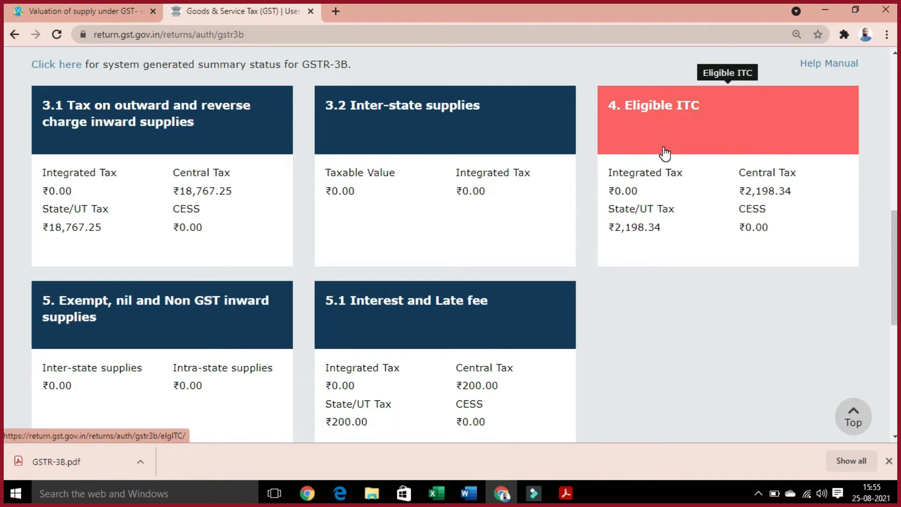
Open table 3.1, acknowledge the IGST export refund guidelines, and examine the outward taxable supplies row.
{"action": "left_click", "coordinate": [128, 143]}
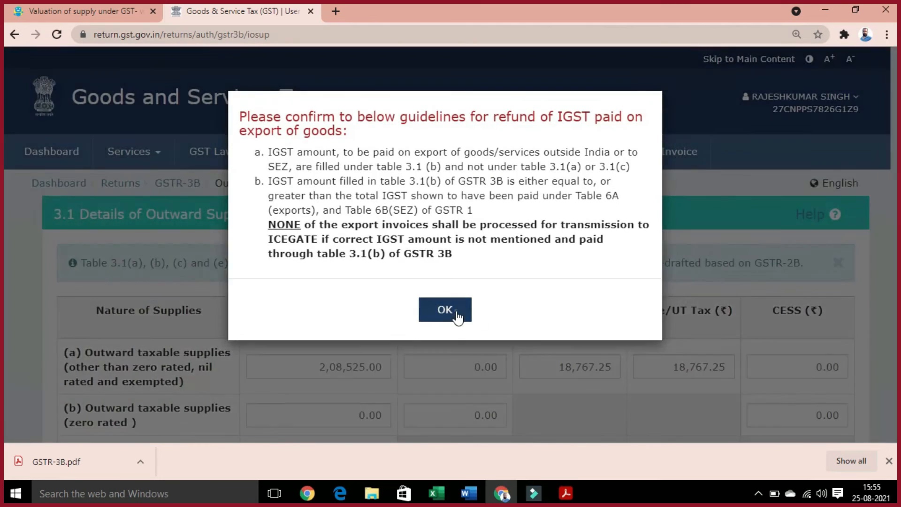
{"action": "left_click", "coordinate": [445, 310]}
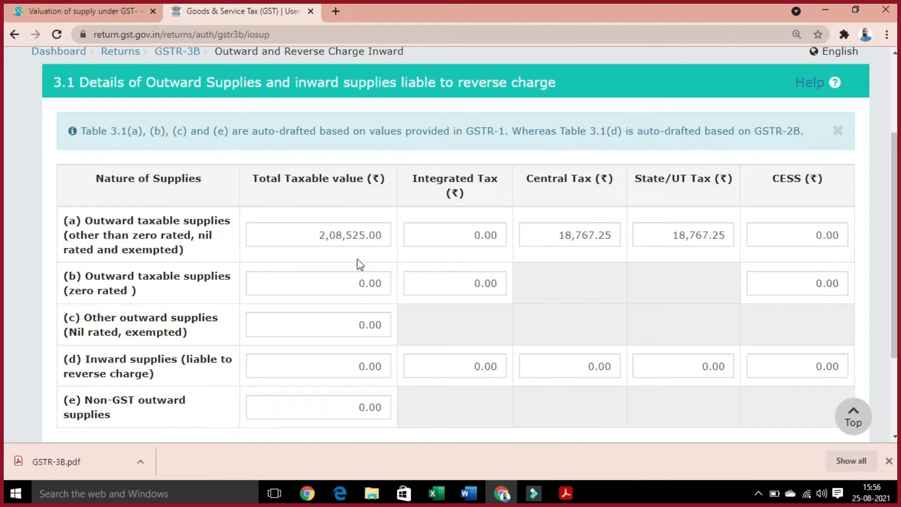
{"action": "key", "text": "alt+Tab"}
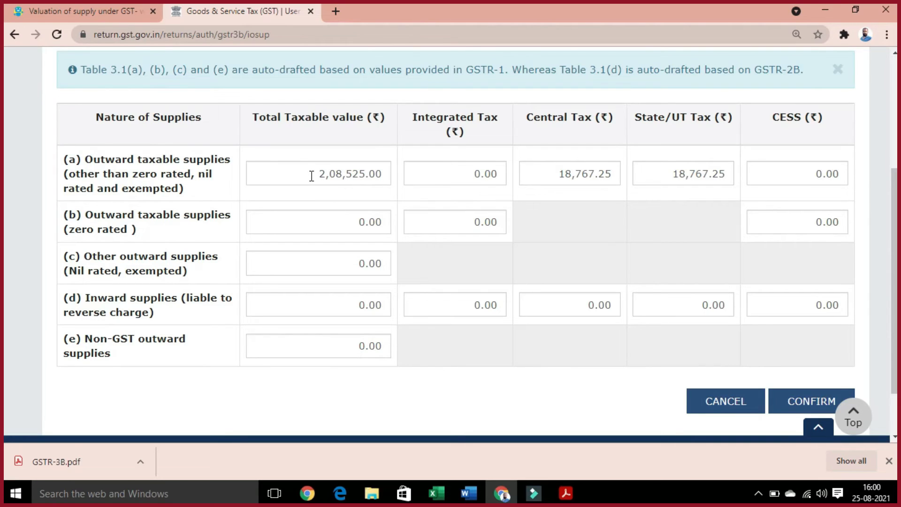
{"action": "mouse_move", "coordinate": [384, 175]}
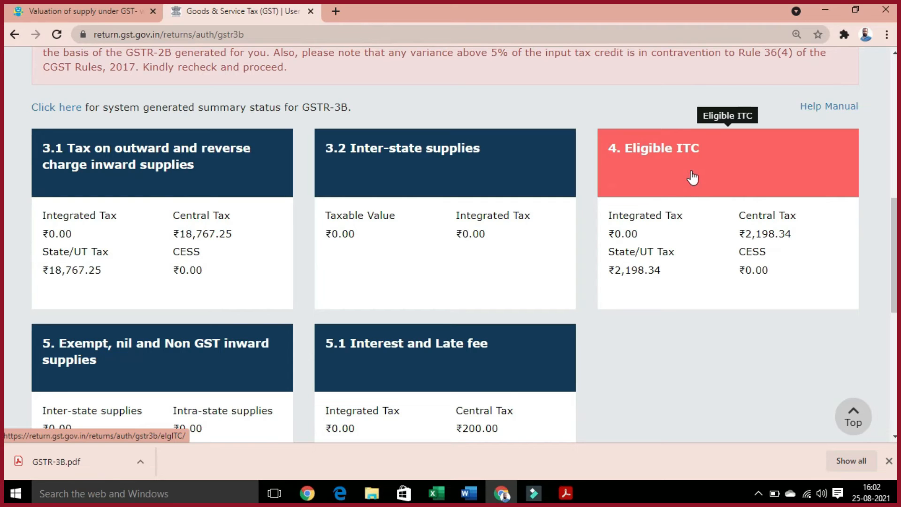
Open table 4 Eligible ITC and examine the integrated, central and State/UT tax fields in the Others row of ITC Reversed.
{"action": "left_click", "coordinate": [690, 179]}
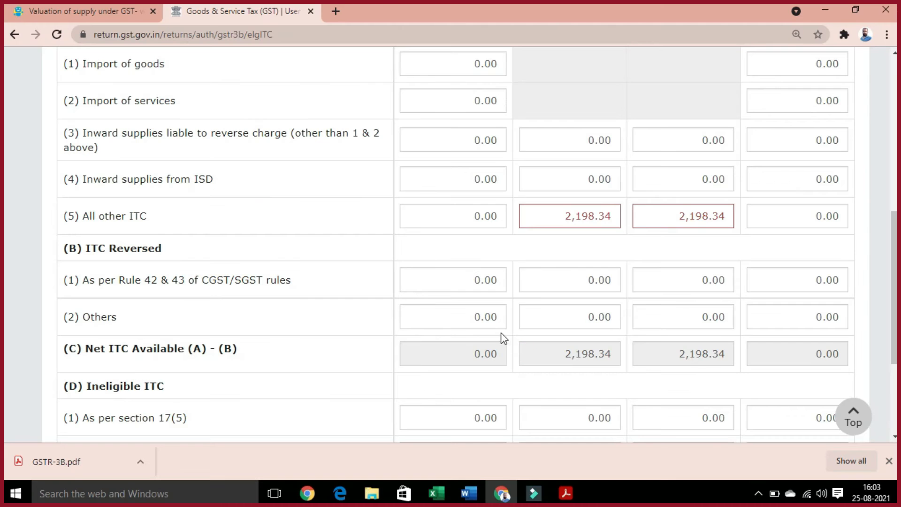
{"action": "left_click", "coordinate": [499, 323]}
{"action": "left_click", "coordinate": [589, 317]}
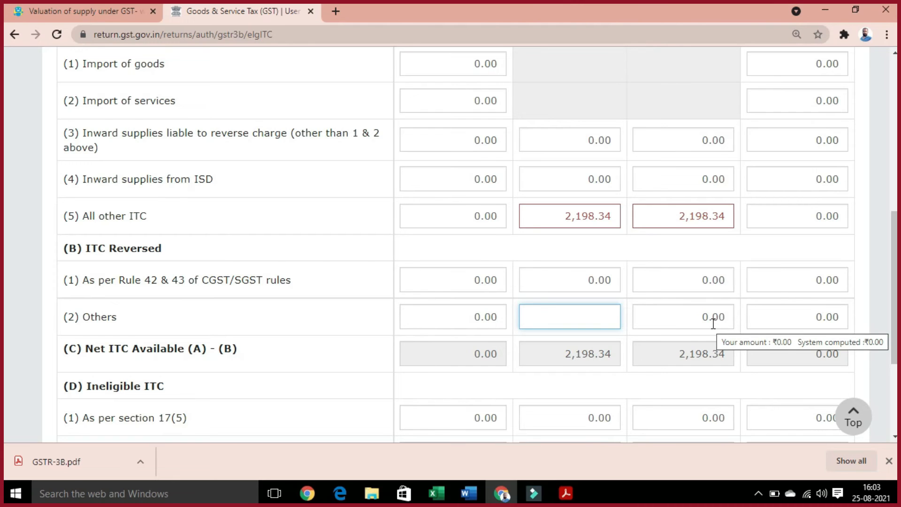
{"action": "left_click", "coordinate": [490, 319]}
{"action": "left_click", "coordinate": [598, 318]}
{"action": "left_click", "coordinate": [674, 312]}
{"action": "left_click", "coordinate": [169, 171]}
{"action": "scroll", "coordinate": [169, 171], "scroll_direction": "down", "scroll_amount": 1}
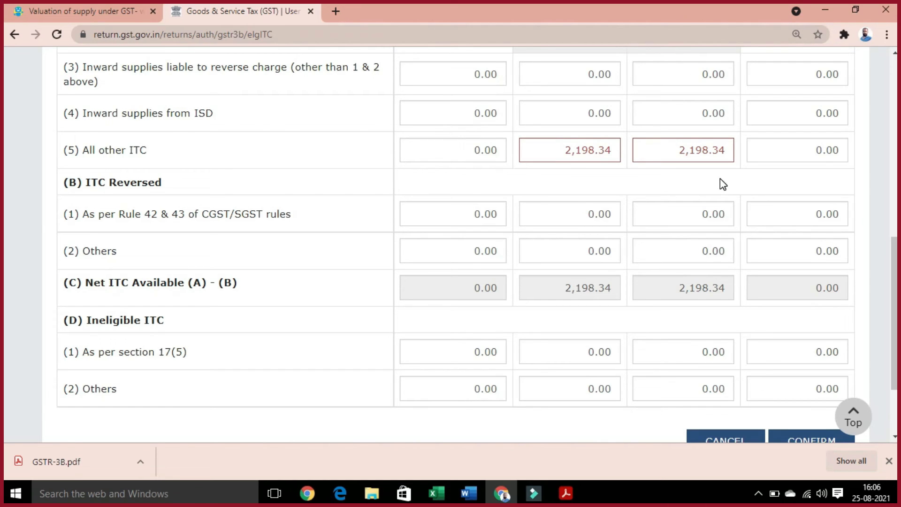
{"action": "scroll", "coordinate": [615, 246], "scroll_direction": "up", "scroll_amount": 1}
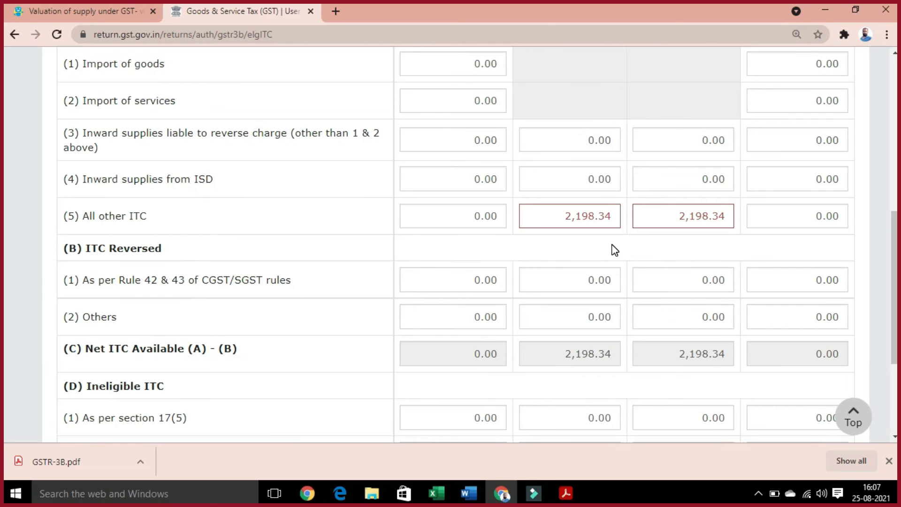
Go to the Returns Dashboard and search for the July returns of financial year 2021-22.
{"action": "scroll", "coordinate": [615, 247], "scroll_direction": "up", "scroll_amount": 5}
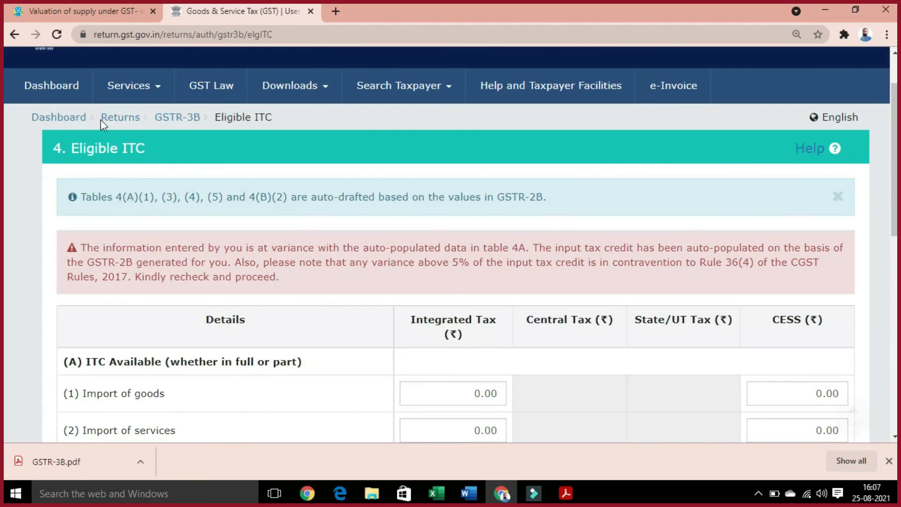
{"action": "left_click", "coordinate": [121, 92]}
{"action": "mouse_move", "coordinate": [191, 123]}
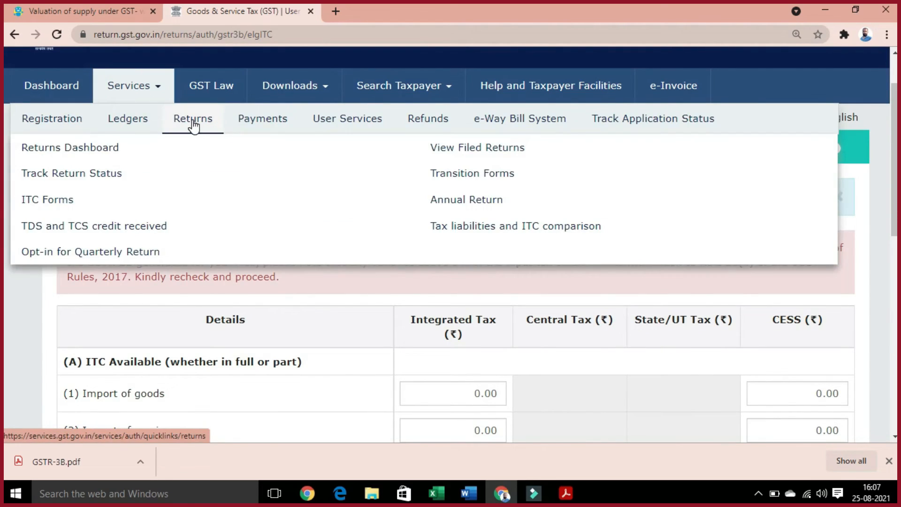
{"action": "left_click", "coordinate": [80, 140]}
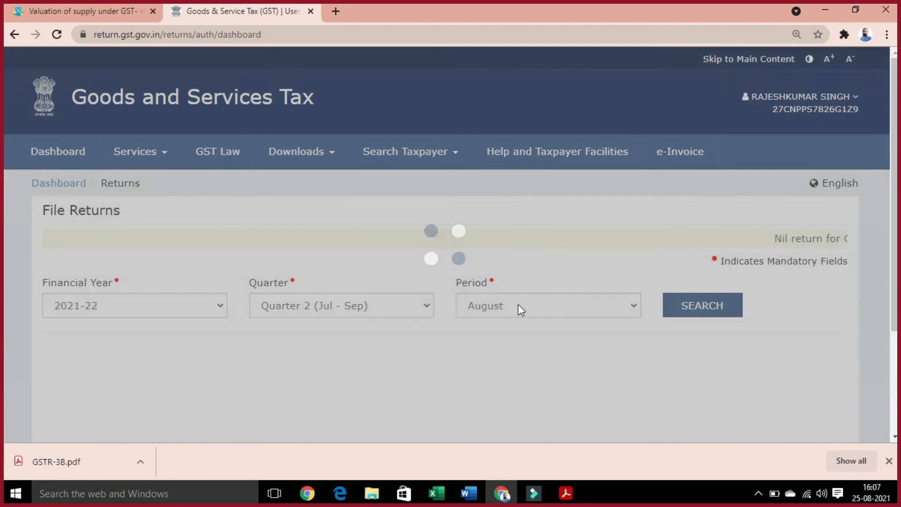
{"action": "left_click", "coordinate": [518, 306]}
{"action": "left_click", "coordinate": [515, 324]}
{"action": "left_click", "coordinate": [683, 313]}
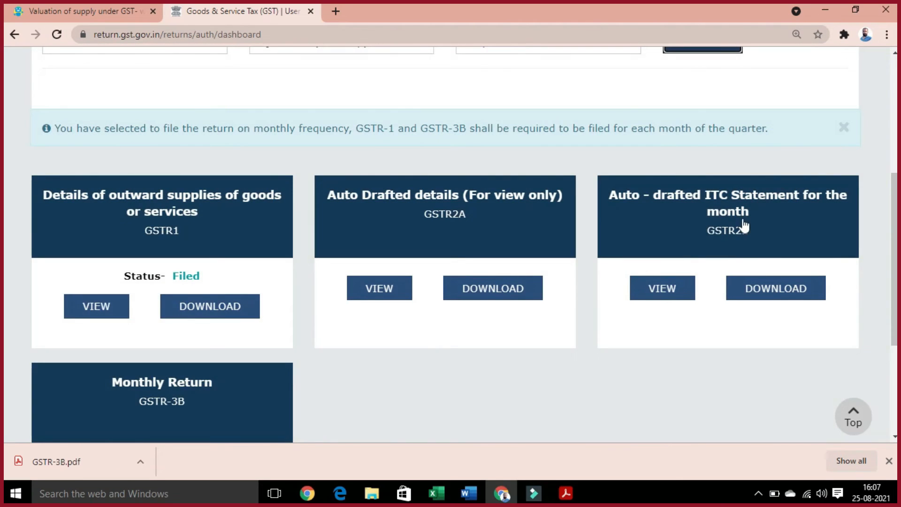
View the GSTR-2B auto-drafted ITC statement, examining the central and State/UT tax for All other ITC and the detailed tables.
{"action": "left_click", "coordinate": [663, 295]}
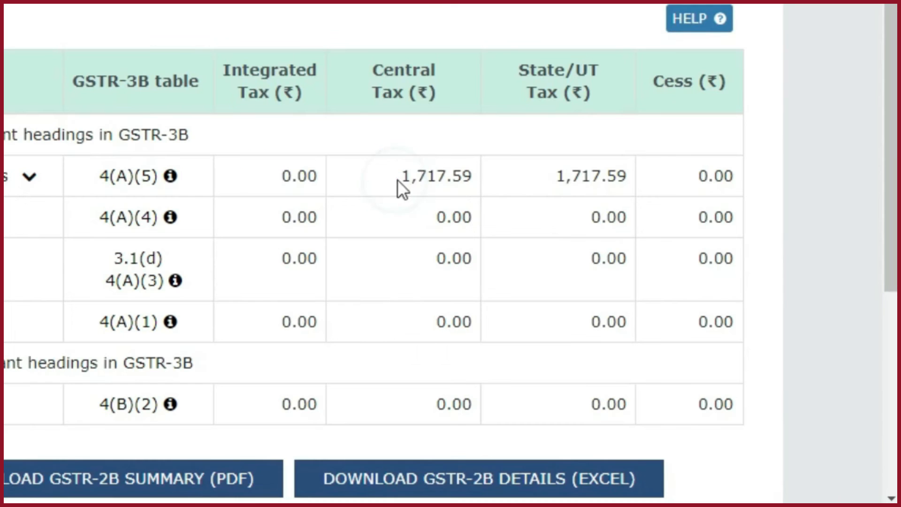
{"action": "left_click_drag", "start_coordinate": [605, 253], "coordinate": [649, 254]}
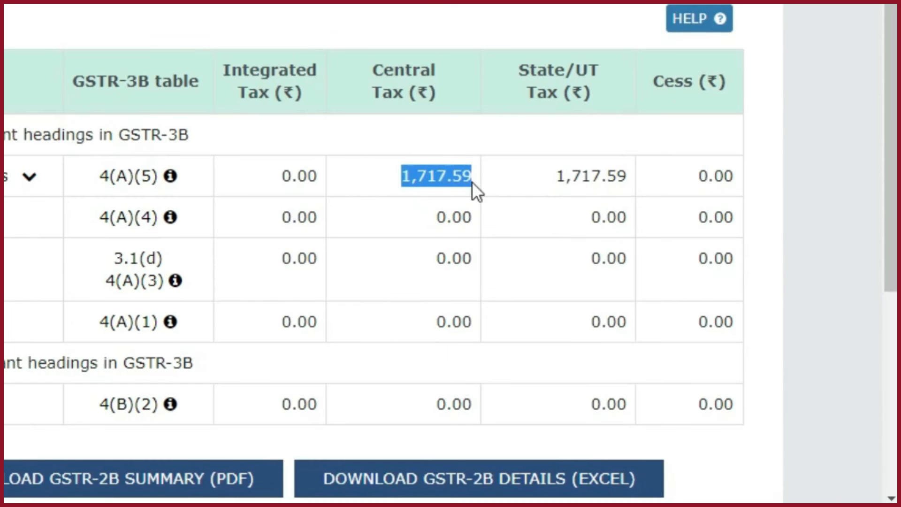
{"action": "left_click", "coordinate": [691, 248]}
{"action": "left_click_drag", "start_coordinate": [546, 181], "coordinate": [628, 181]}
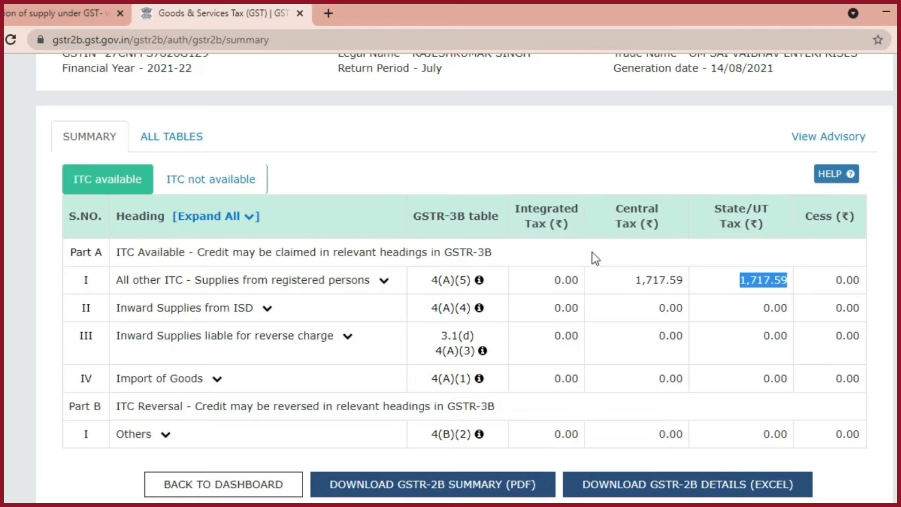
{"action": "left_click", "coordinate": [161, 142]}
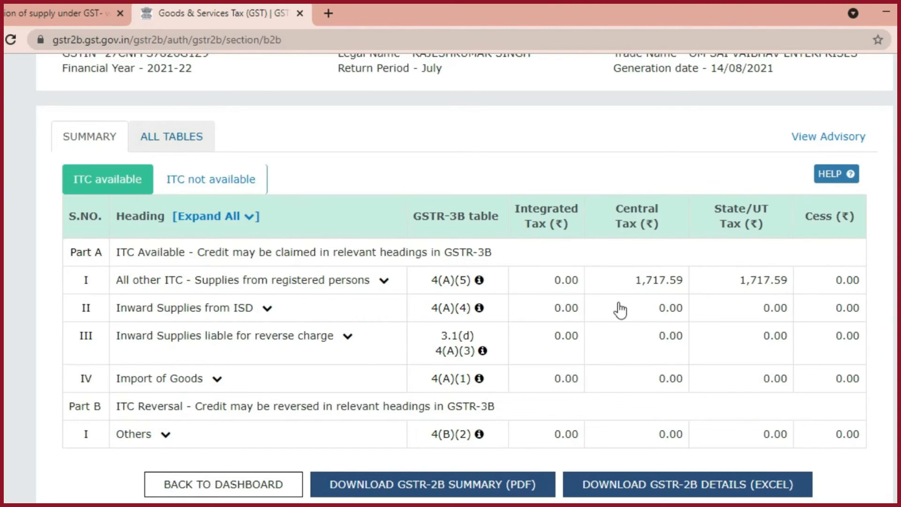
{"action": "scroll", "coordinate": [217, 236], "scroll_direction": "down", "scroll_amount": 2}
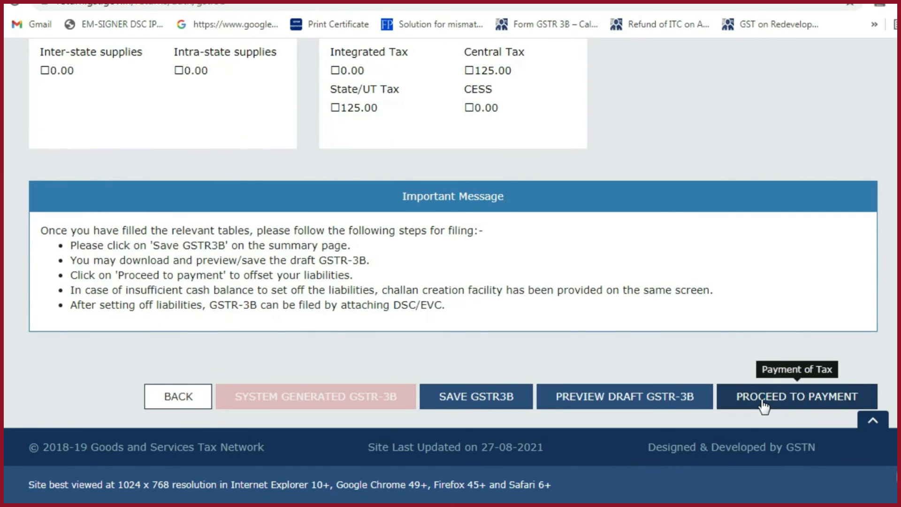
Proceed to the payment of tax and examine the credit ledger balance and the tax payable other than reverse charge.
{"action": "left_click", "coordinate": [762, 400]}
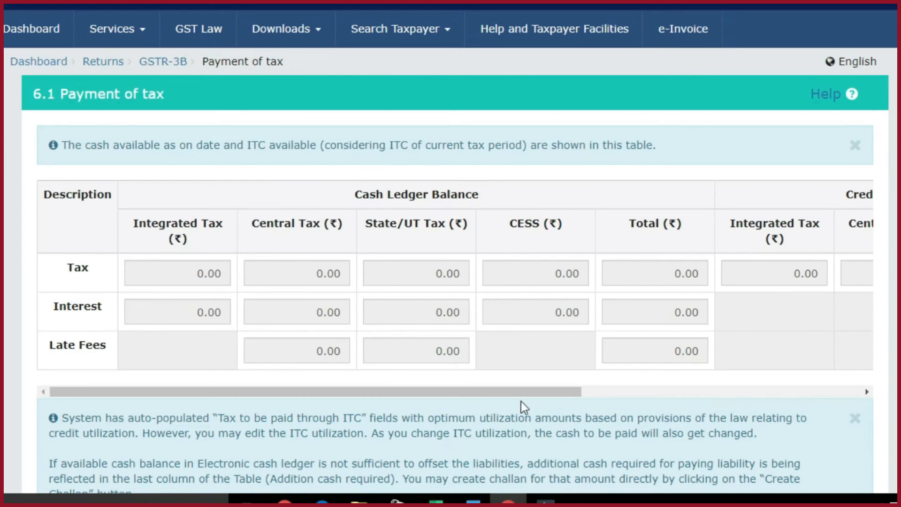
{"action": "left_click_drag", "start_coordinate": [504, 395], "coordinate": [824, 385]}
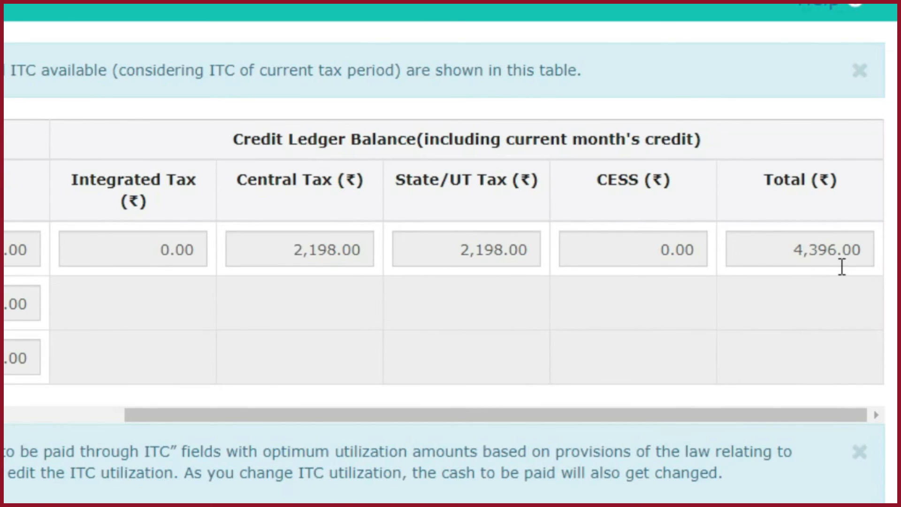
{"action": "scroll", "coordinate": [182, 129], "scroll_direction": "down", "scroll_amount": 10}
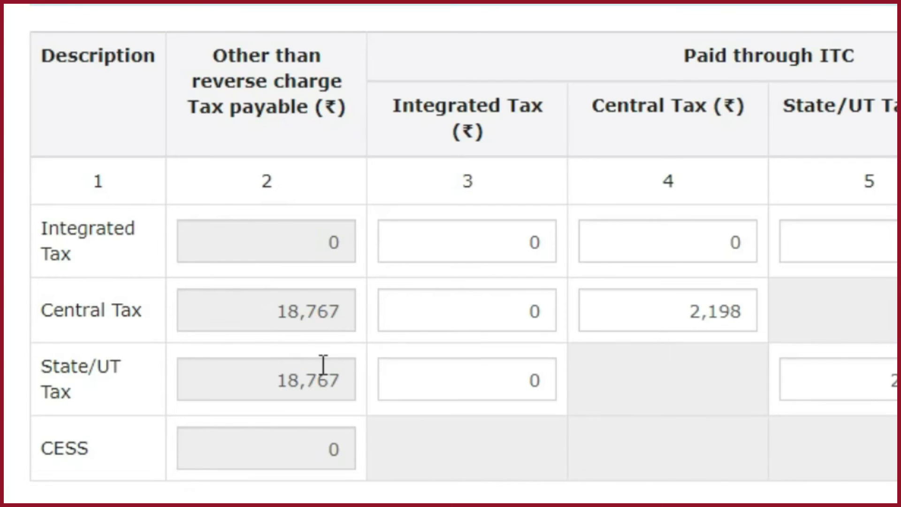
{"action": "mouse_move", "coordinate": [385, 386]}
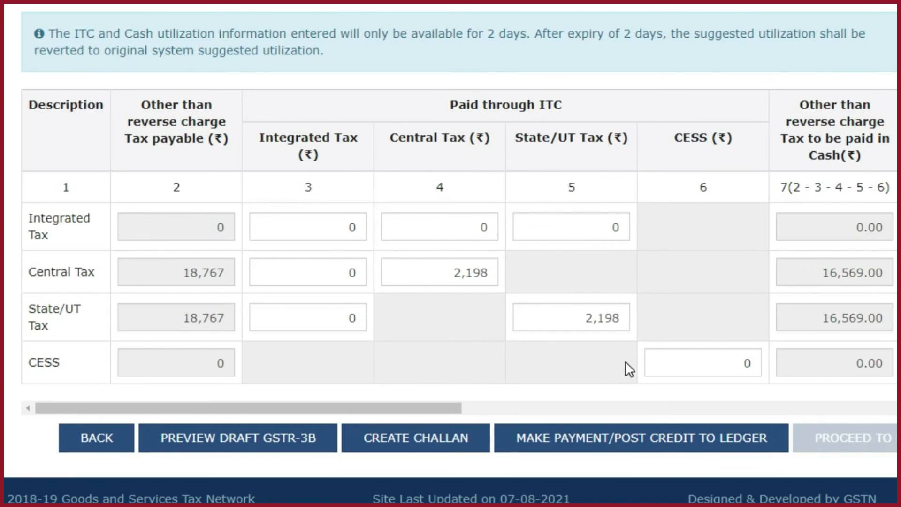
Examine the late fee, utilizable cash balance and additional cash required columns in the payment table.
{"action": "scroll", "coordinate": [477, 306], "scroll_direction": "down", "scroll_amount": 1}
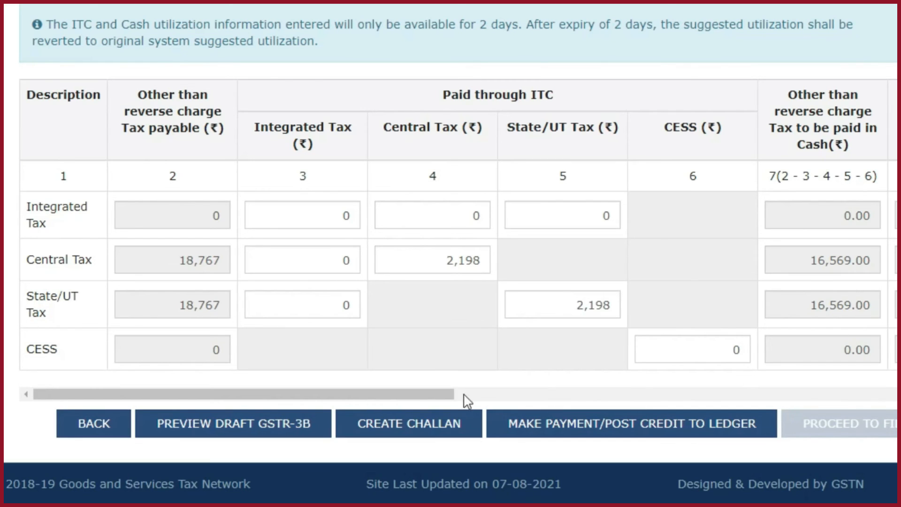
{"action": "left_click_drag", "start_coordinate": [420, 397], "coordinate": [630, 398]}
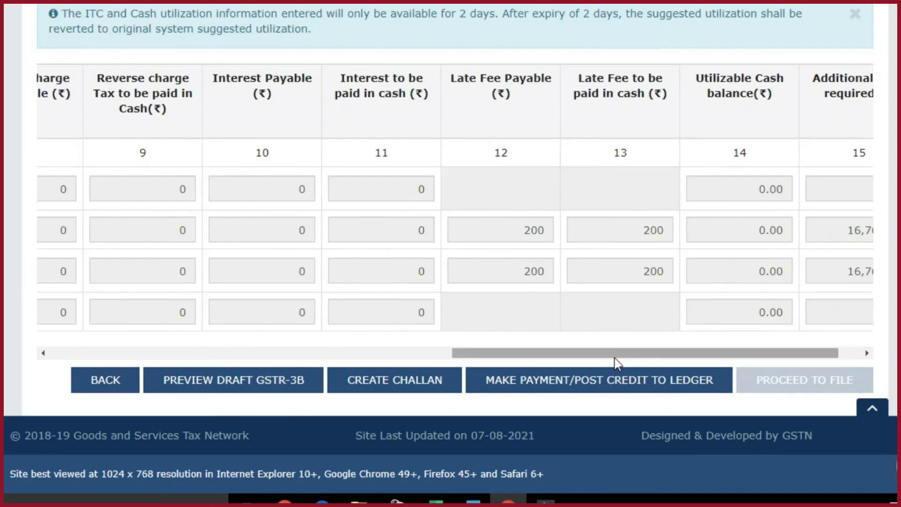
{"action": "left_click_drag", "start_coordinate": [615, 358], "coordinate": [639, 357]}
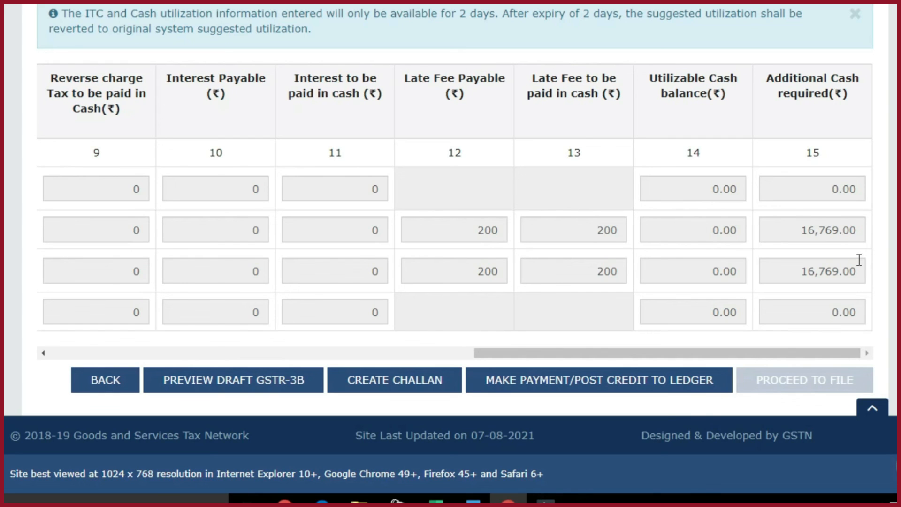
Create a challan for the additional cash required and choose NEFT/RTGS as its payment mode.
{"action": "left_click", "coordinate": [384, 384]}
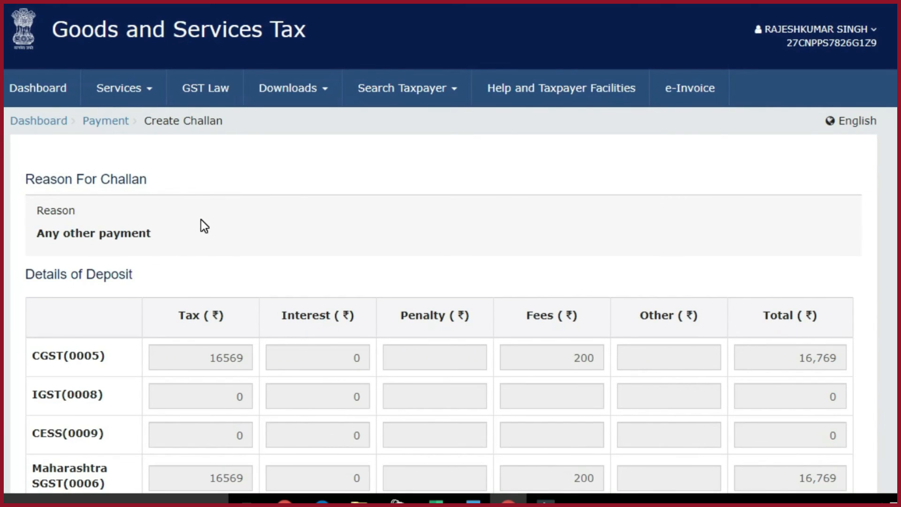
{"action": "scroll", "coordinate": [306, 291], "scroll_direction": "down", "scroll_amount": 2}
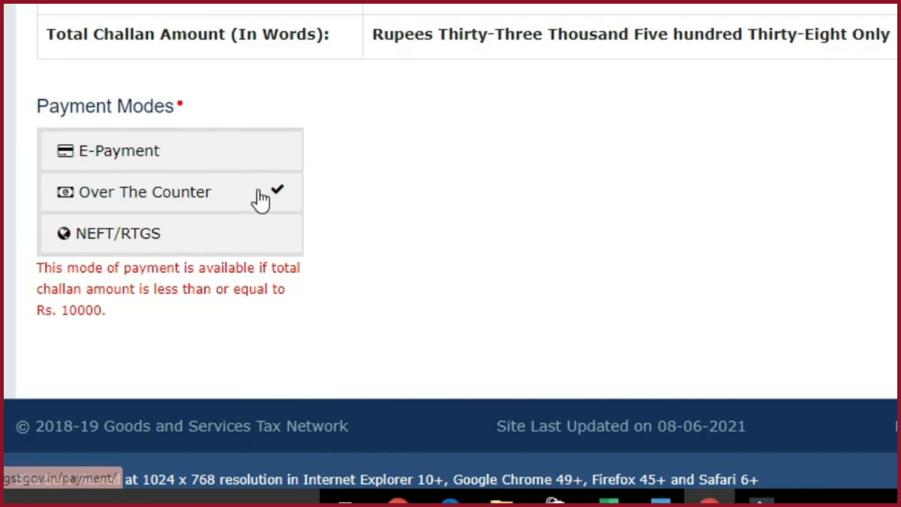
{"action": "left_click", "coordinate": [257, 190]}
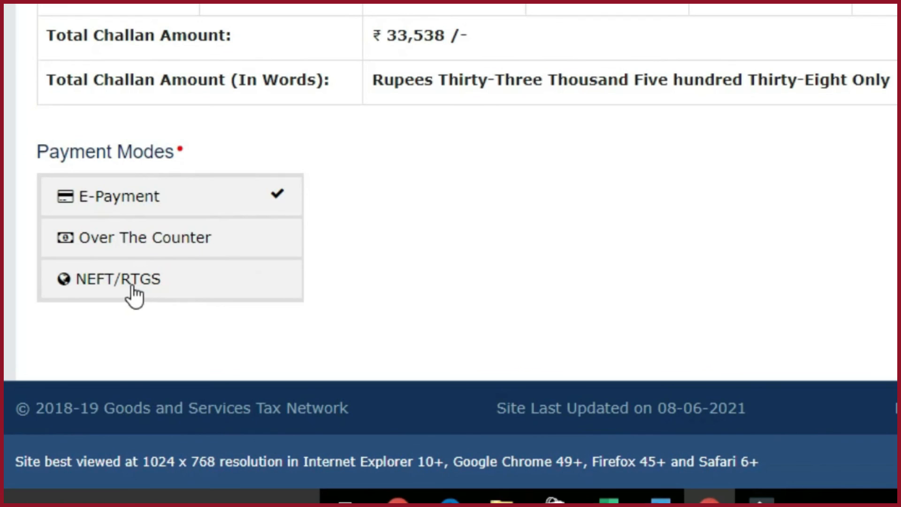
{"action": "left_click", "coordinate": [133, 294]}
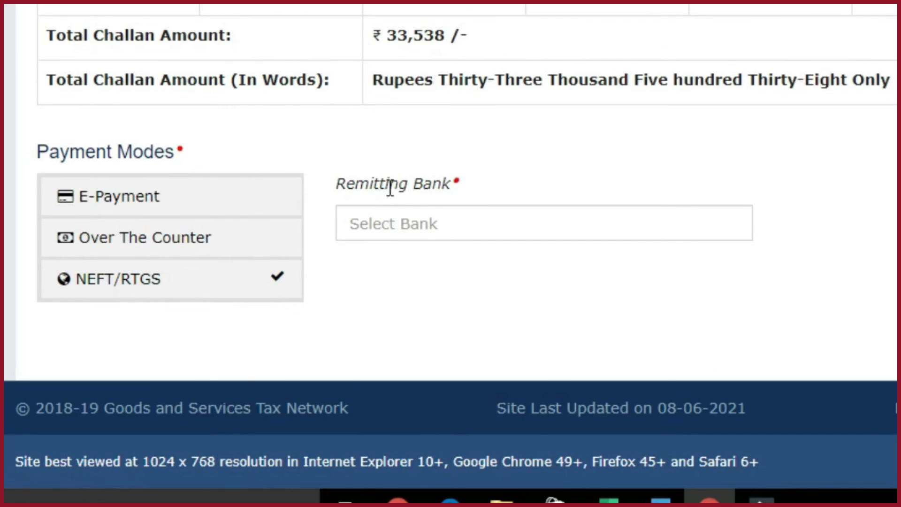
Select Bank of India as the remitting bank for the NEFT/RTGS payment and generate the challan.
{"action": "left_click", "coordinate": [364, 223]}
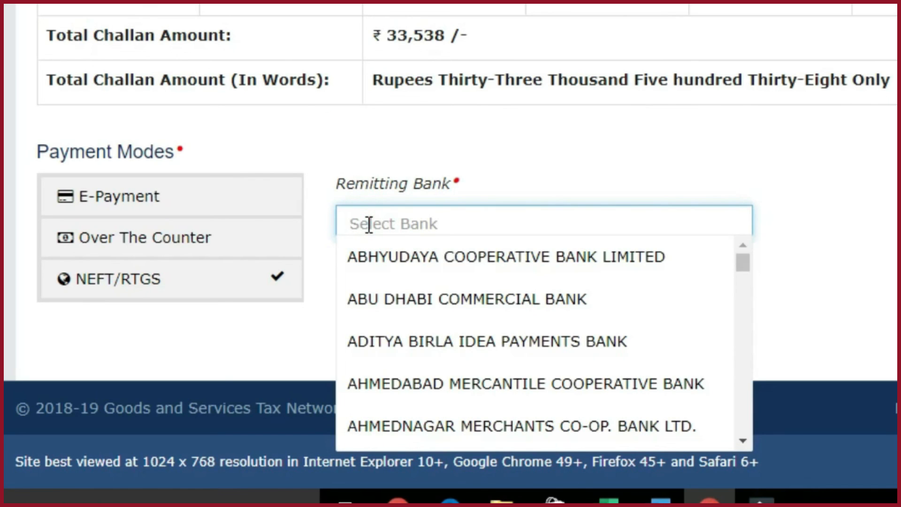
{"action": "type", "text": "bank of in"}
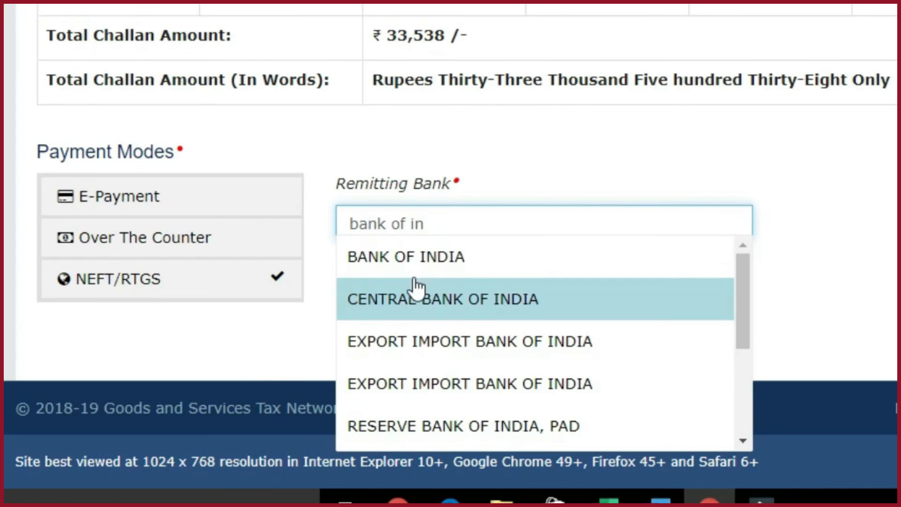
{"action": "left_click", "coordinate": [411, 260]}
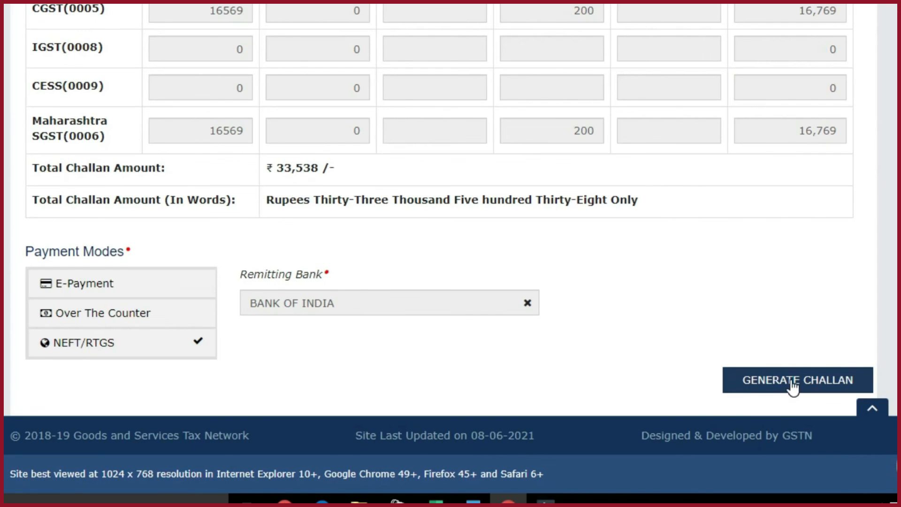
{"action": "left_click", "coordinate": [791, 389]}
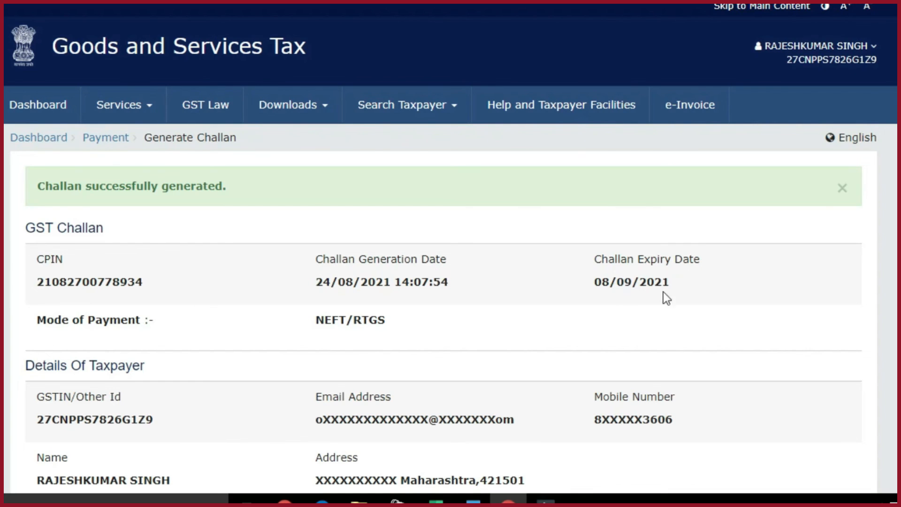
Download the generated NEFT/RTGS challan and open its PDF.
{"action": "scroll", "coordinate": [363, 296], "scroll_direction": "down", "scroll_amount": 10}
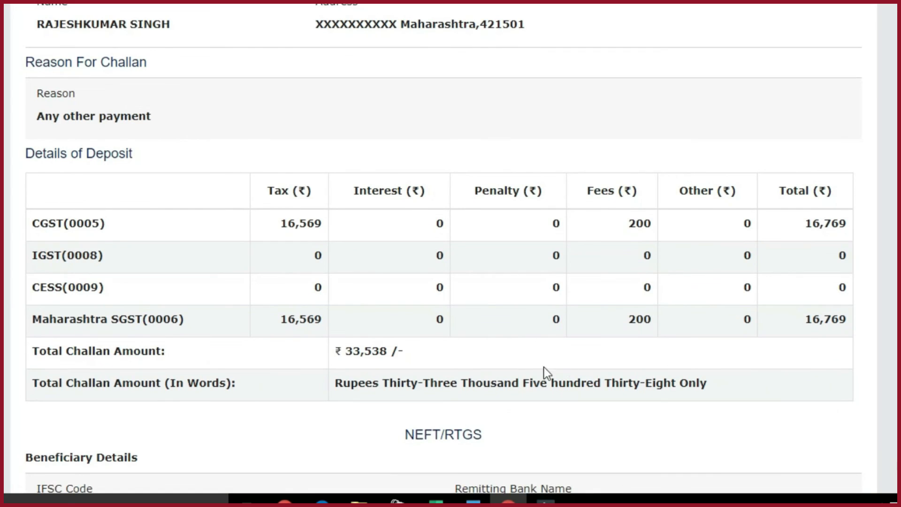
{"action": "scroll", "coordinate": [544, 369], "scroll_direction": "down", "scroll_amount": 9}
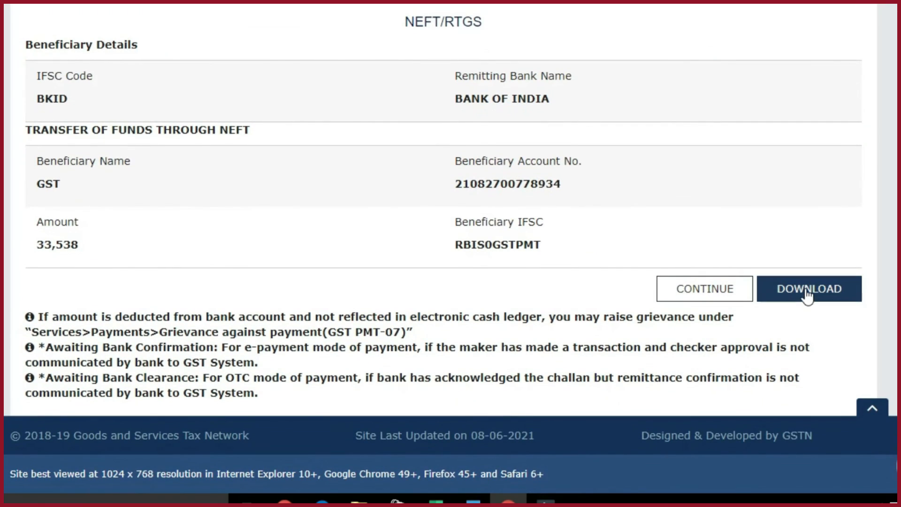
{"action": "left_click", "coordinate": [808, 295]}
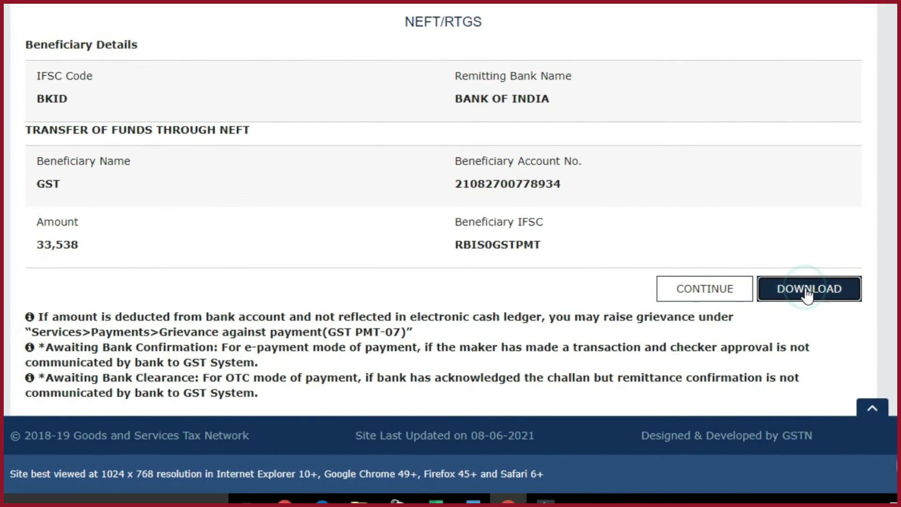
{"action": "left_click", "coordinate": [92, 473]}
{"action": "left_click", "coordinate": [118, 361]}
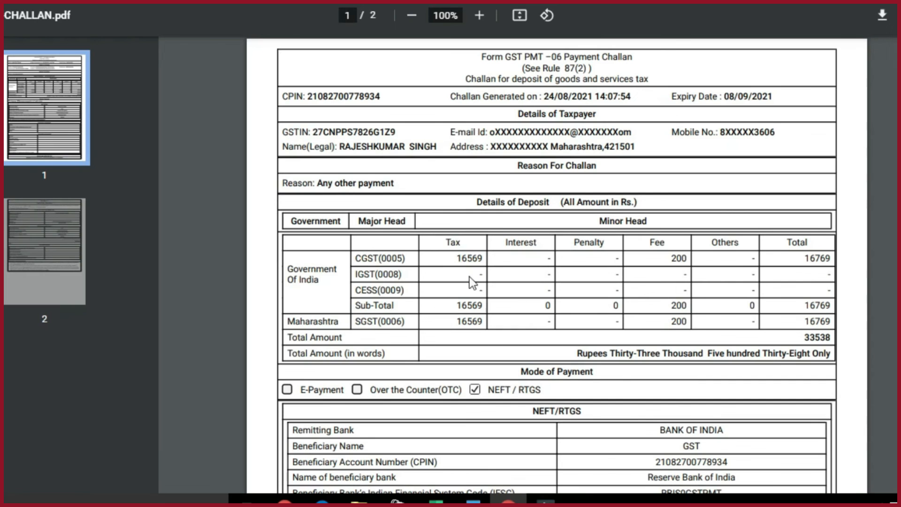
Examine the challan PDF's NEFT/RTGS details, particulars of depositor, paid challan information and mandate form.
{"action": "scroll", "coordinate": [778, 310], "scroll_direction": "down", "scroll_amount": 2}
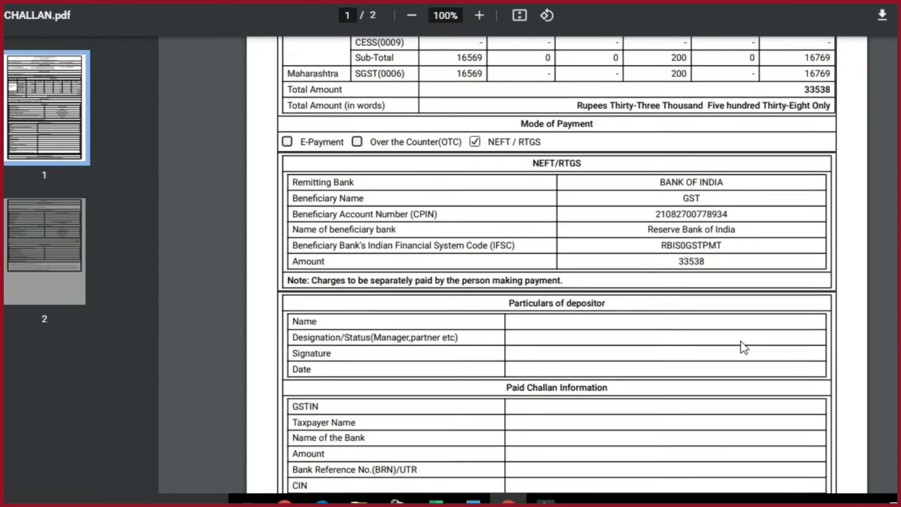
{"action": "scroll", "coordinate": [741, 342], "scroll_direction": "down", "scroll_amount": 3}
{"action": "left_click", "coordinate": [624, 250]}
{"action": "left_click_drag", "start_coordinate": [574, 249], "coordinate": [604, 248]}
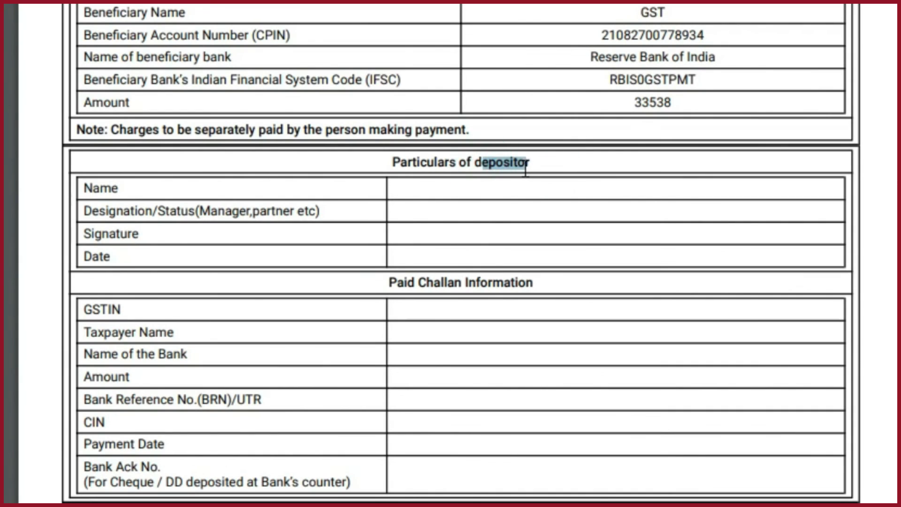
{"action": "left_click", "coordinate": [509, 185]}
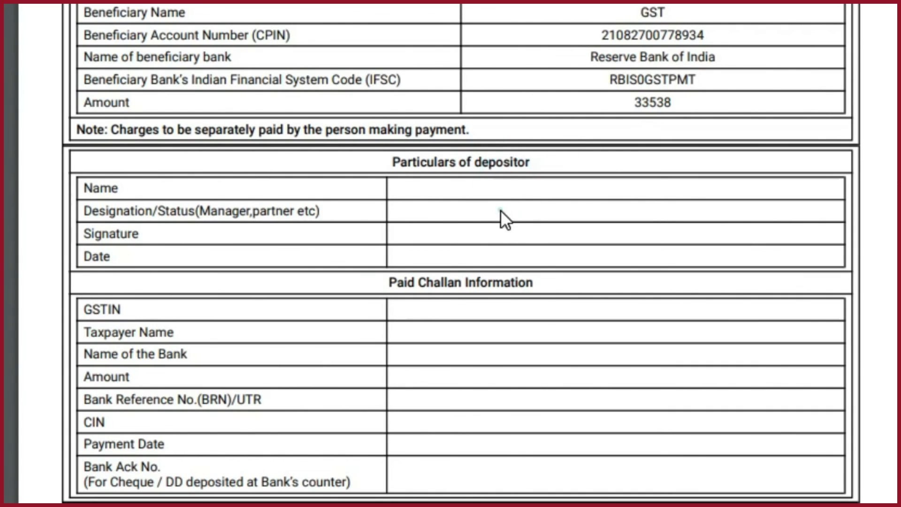
{"action": "left_click", "coordinate": [514, 234]}
{"action": "left_click", "coordinate": [504, 263]}
{"action": "scroll", "coordinate": [599, 293], "scroll_direction": "down", "scroll_amount": 2}
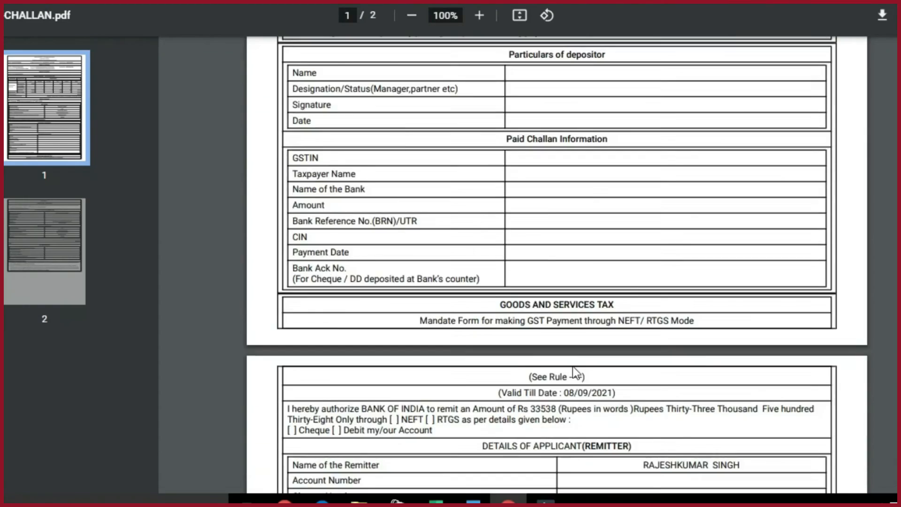
{"action": "scroll", "coordinate": [571, 356], "scroll_direction": "down", "scroll_amount": 7}
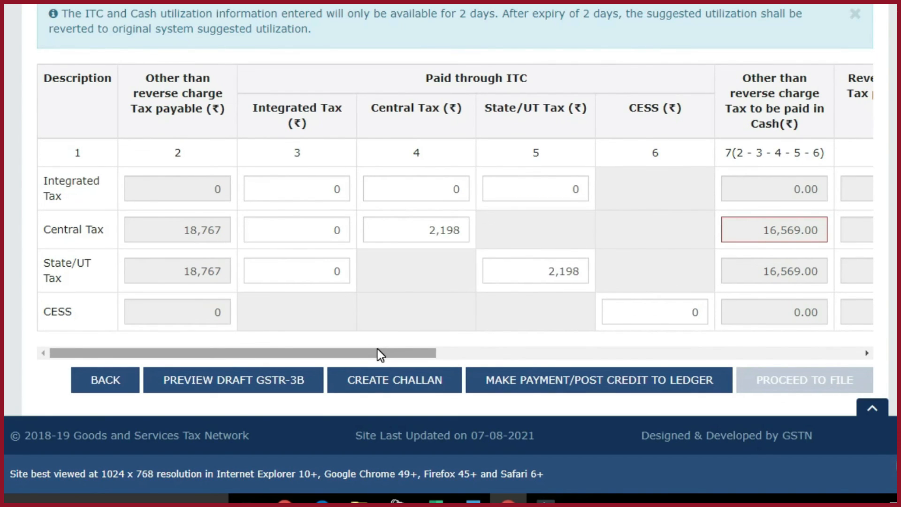
Create another challan from the payment of tax page and generate it with E-Payment as the payment mode.
{"action": "left_click", "coordinate": [401, 387]}
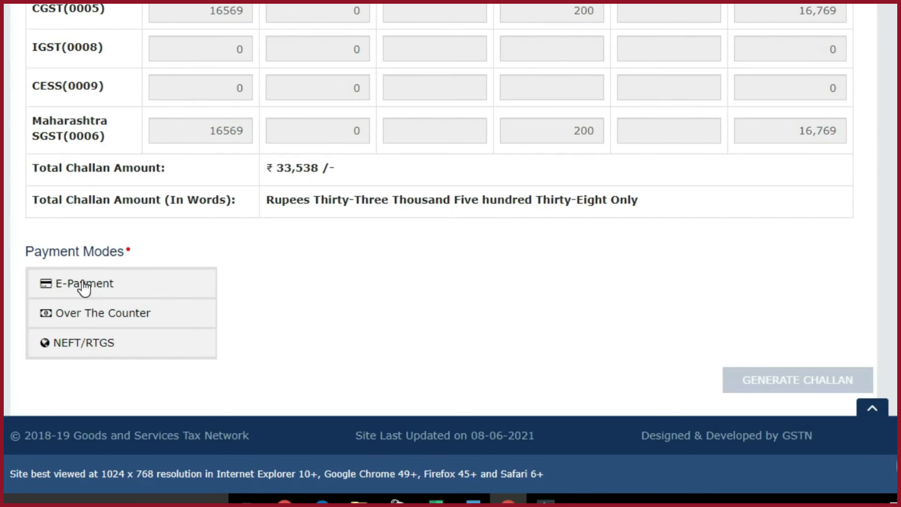
{"action": "left_click", "coordinate": [84, 284]}
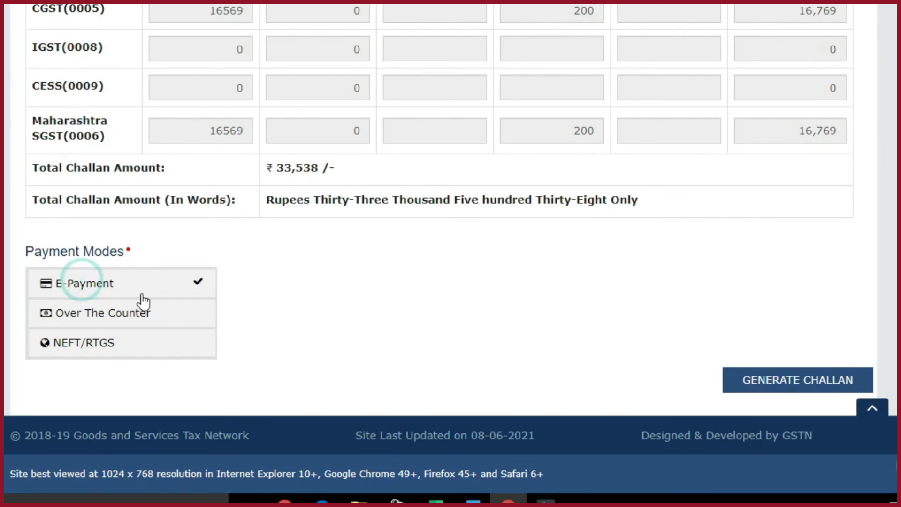
{"action": "left_click", "coordinate": [756, 383]}
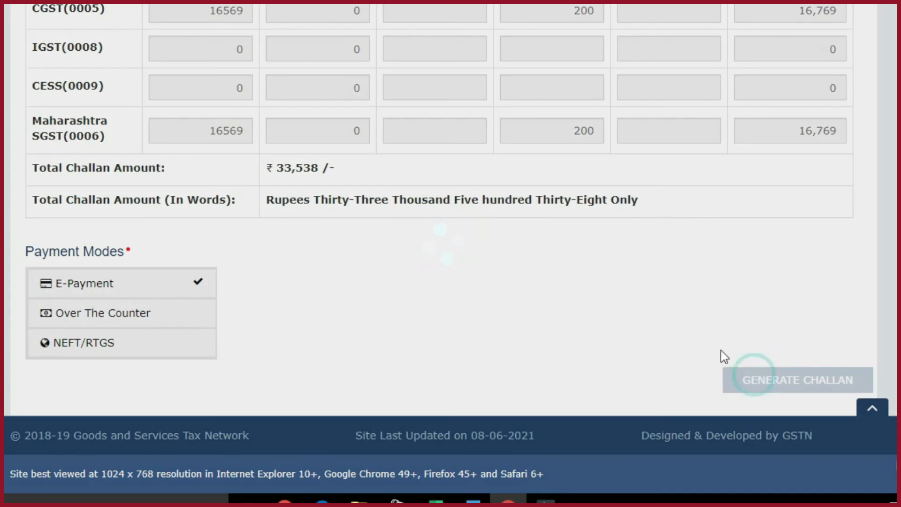
Choose Net Banking through Bank of India for the e-payment, accept the terms and conditions, and proceed to make the payment.
{"action": "scroll", "coordinate": [329, 281], "scroll_direction": "down", "scroll_amount": 10}
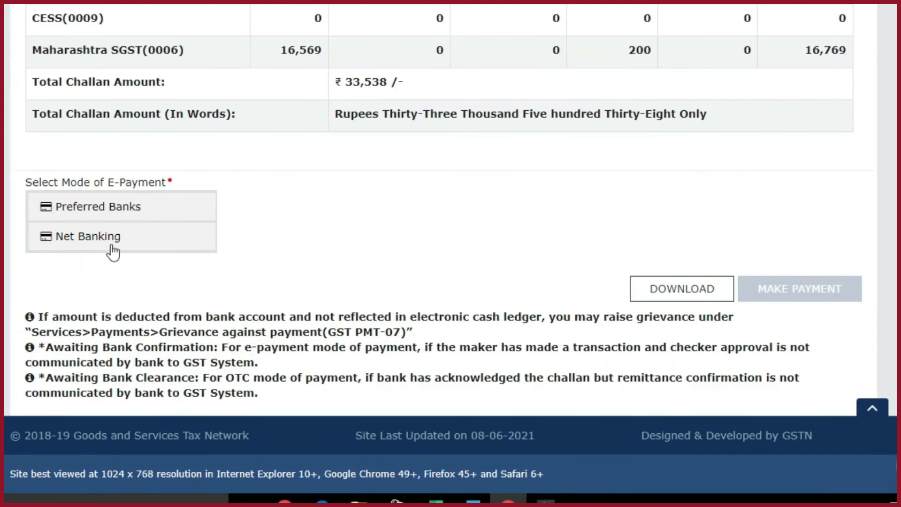
{"action": "left_click", "coordinate": [69, 248]}
{"action": "scroll", "coordinate": [356, 299], "scroll_direction": "down", "scroll_amount": 3}
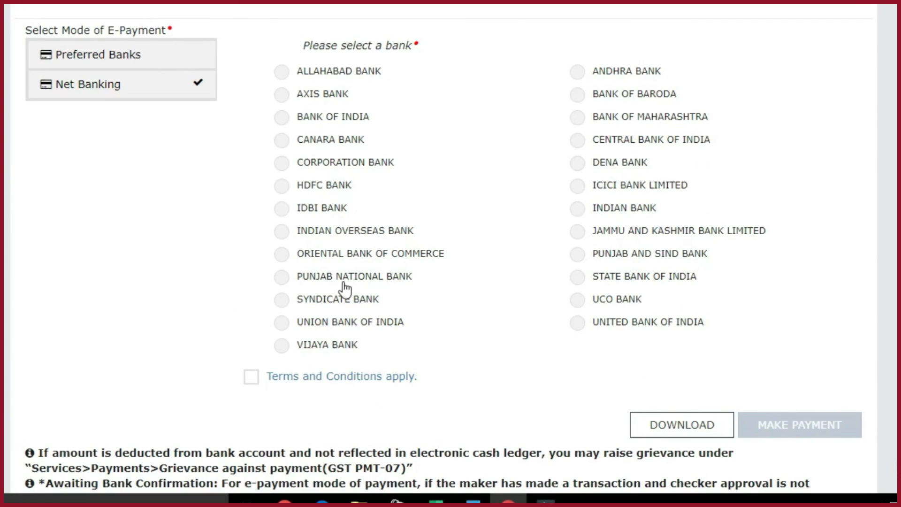
{"action": "left_click", "coordinate": [300, 117]}
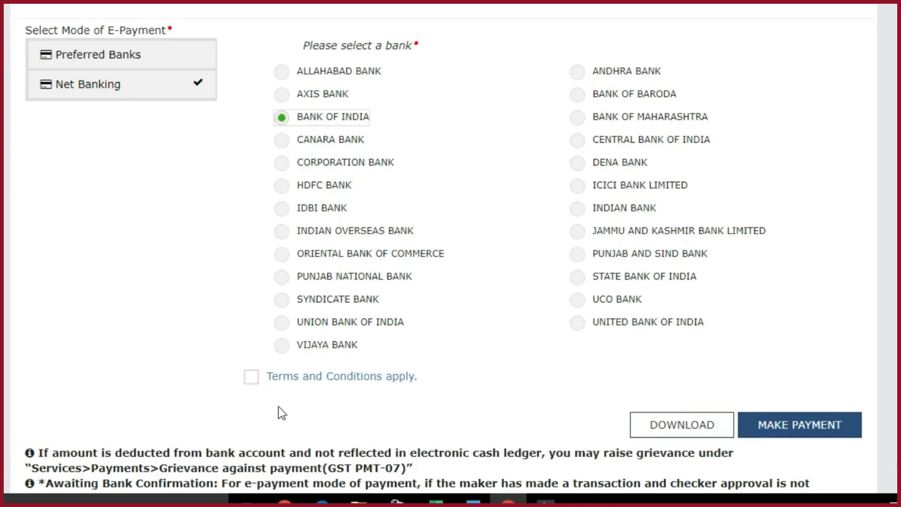
{"action": "left_click", "coordinate": [252, 379]}
{"action": "left_click", "coordinate": [798, 425]}
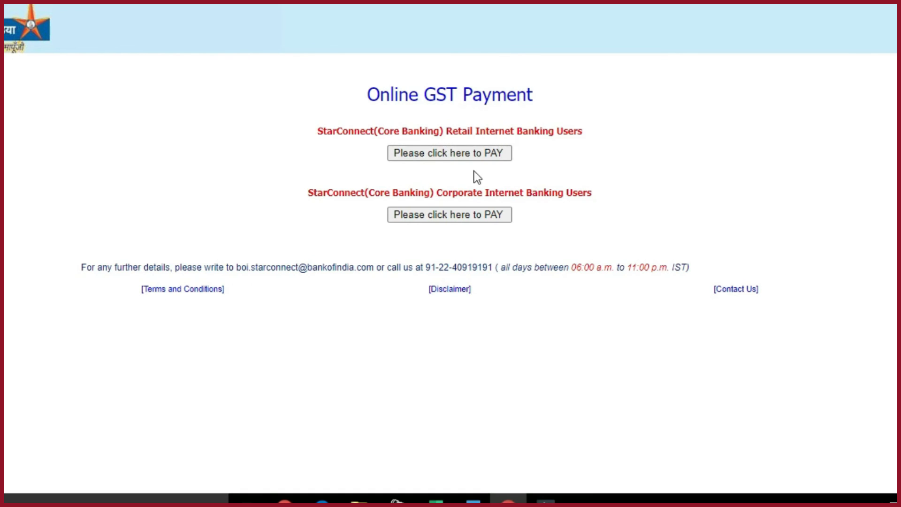
Open the GST payment login for retail internet banking users and go to its user ID and password fields.
{"action": "left_click", "coordinate": [464, 157]}
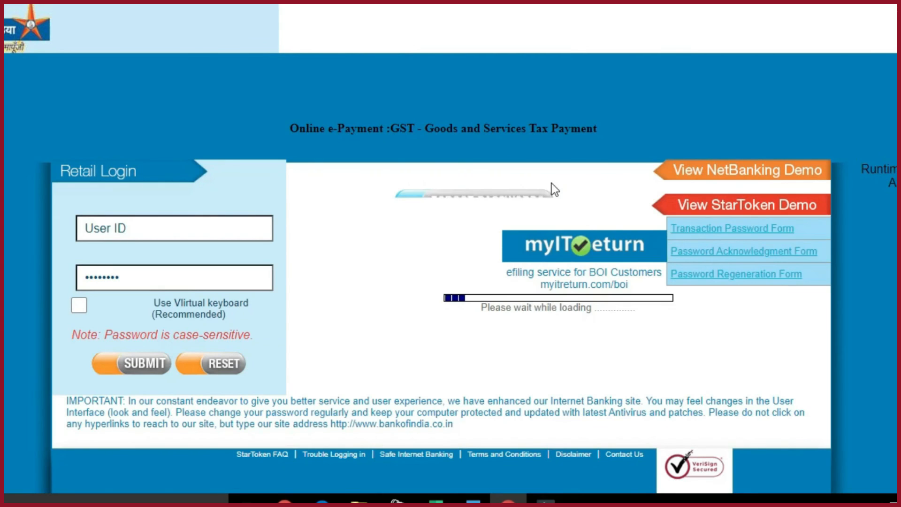
{"action": "left_click", "coordinate": [105, 229]}
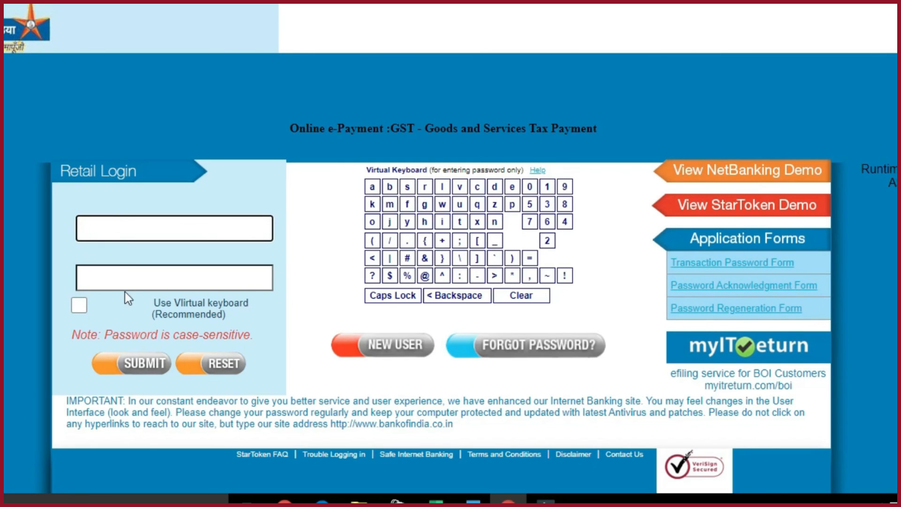
{"action": "left_click", "coordinate": [117, 281]}
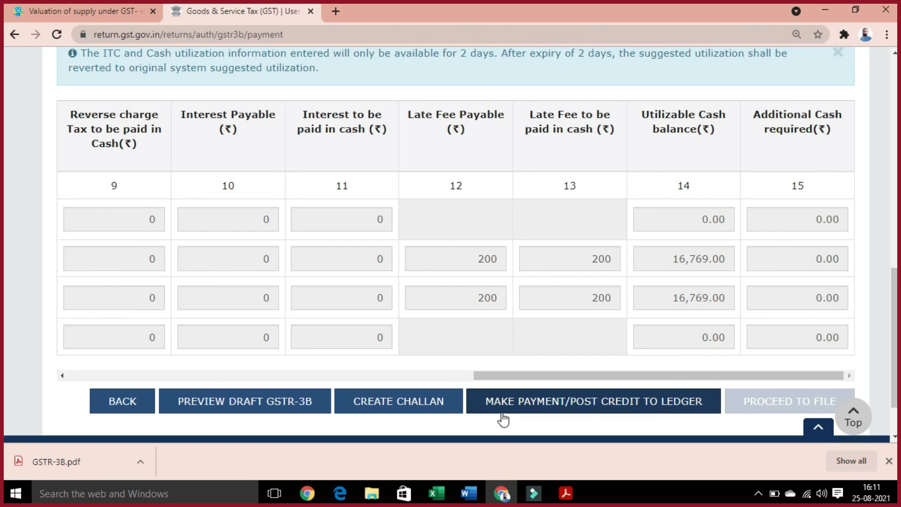
Make the payment and post the credit to the ledger for GSTR-3B, agreeing to the credit claim and utilization.
{"action": "left_click", "coordinate": [632, 405]}
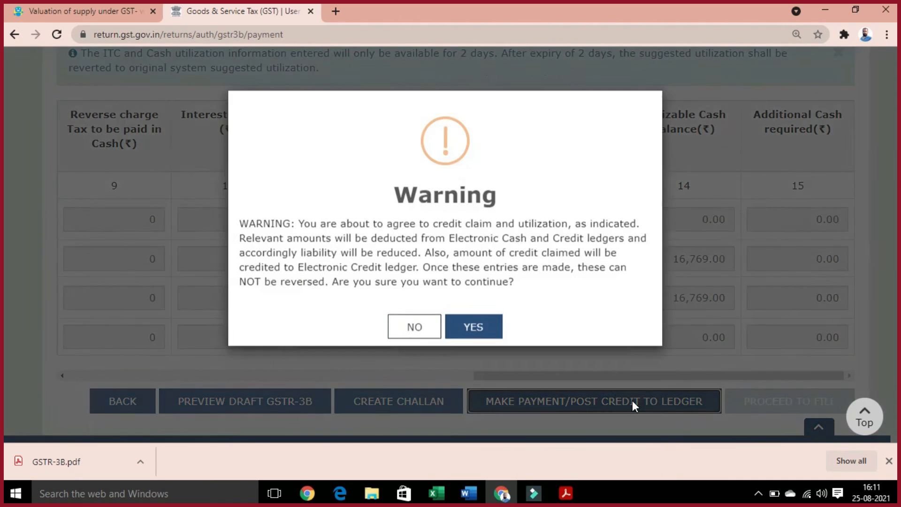
{"action": "left_click", "coordinate": [482, 331]}
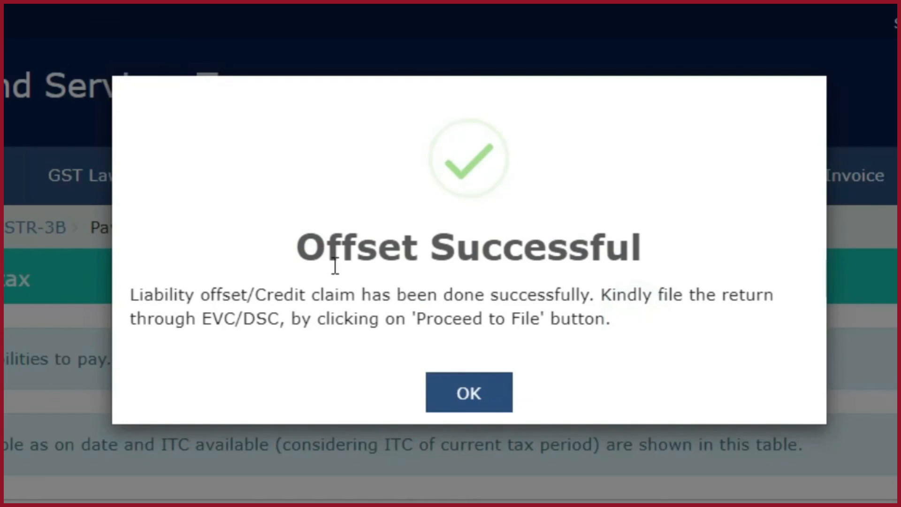
{"action": "left_click_drag", "start_coordinate": [292, 258], "coordinate": [676, 258]}
{"action": "left_click", "coordinate": [463, 387]}
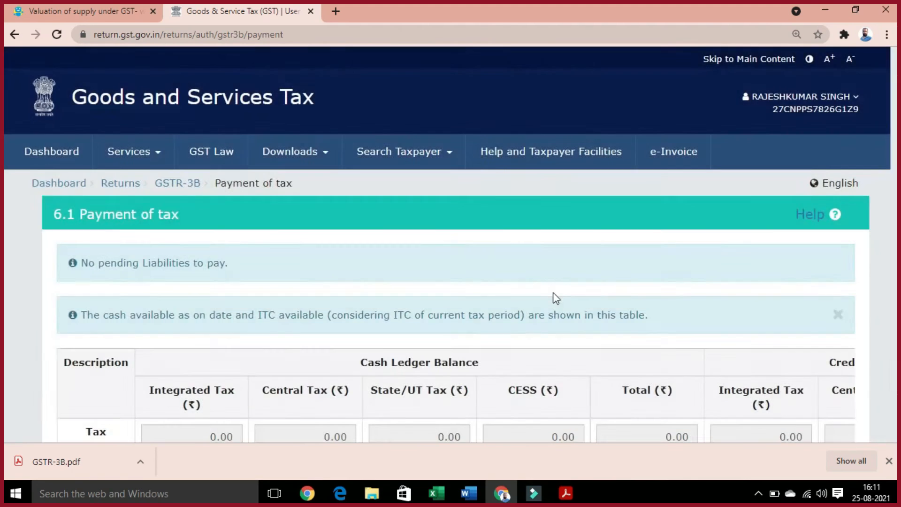
Proceed to file GSTR-3B, accept the declaration and select the taxpayer as authorised signatory.
{"action": "scroll", "coordinate": [553, 297], "scroll_direction": "down", "scroll_amount": 10}
{"action": "left_click", "coordinate": [773, 336]}
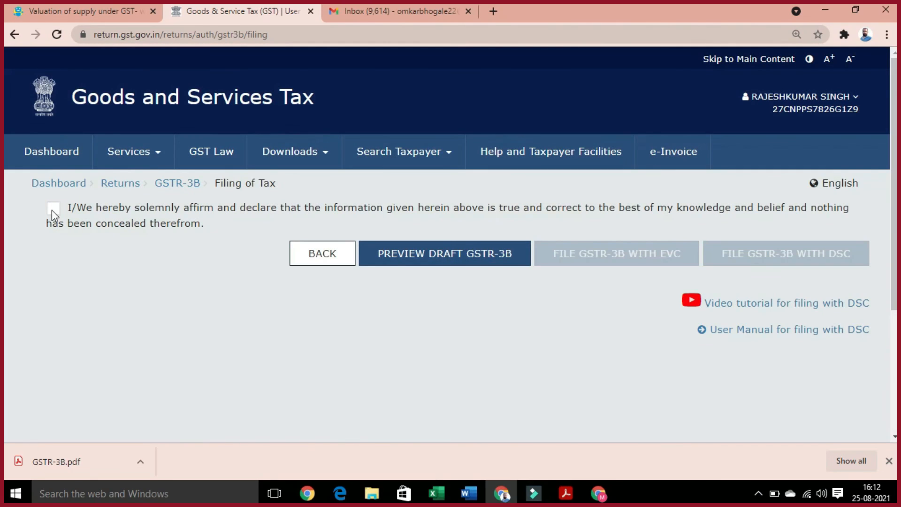
{"action": "left_click", "coordinate": [53, 208]}
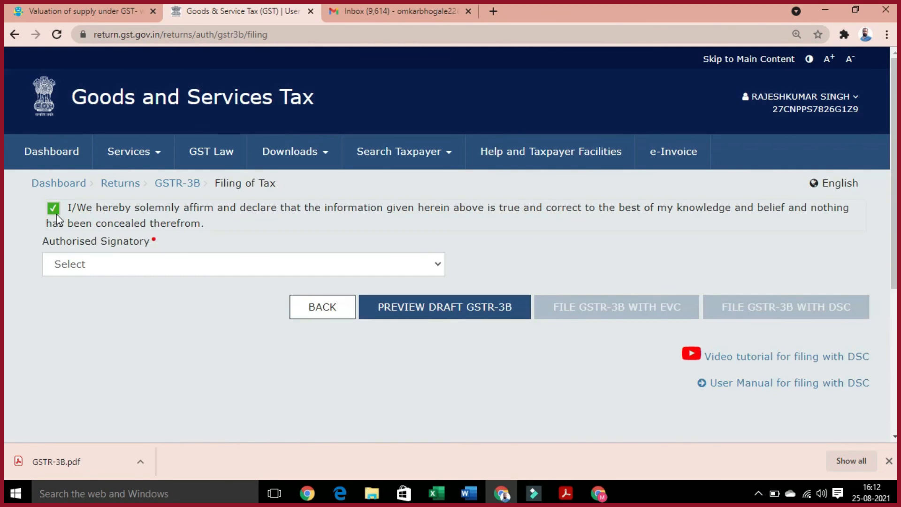
{"action": "left_click", "coordinate": [150, 264]}
{"action": "left_click", "coordinate": [141, 296]}
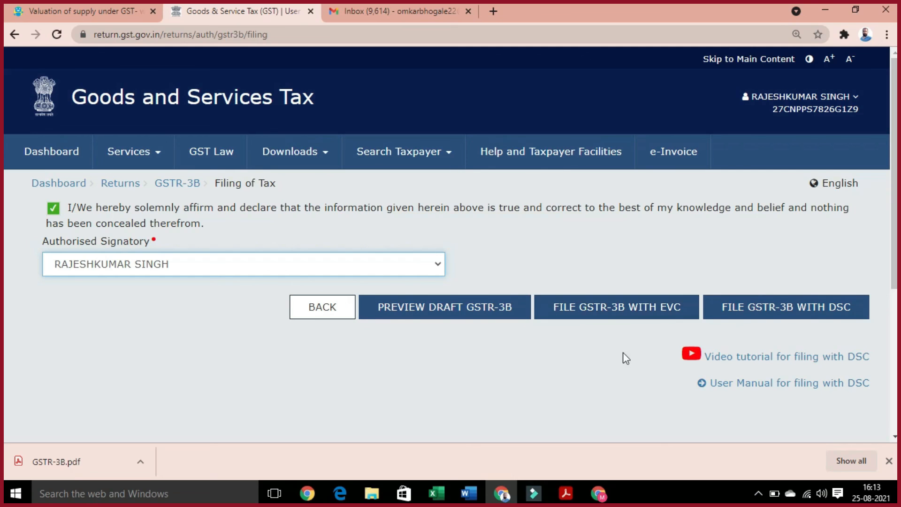
File GSTR-3B with EVC, entering the one-time password and verifying it.
{"action": "left_click", "coordinate": [617, 311]}
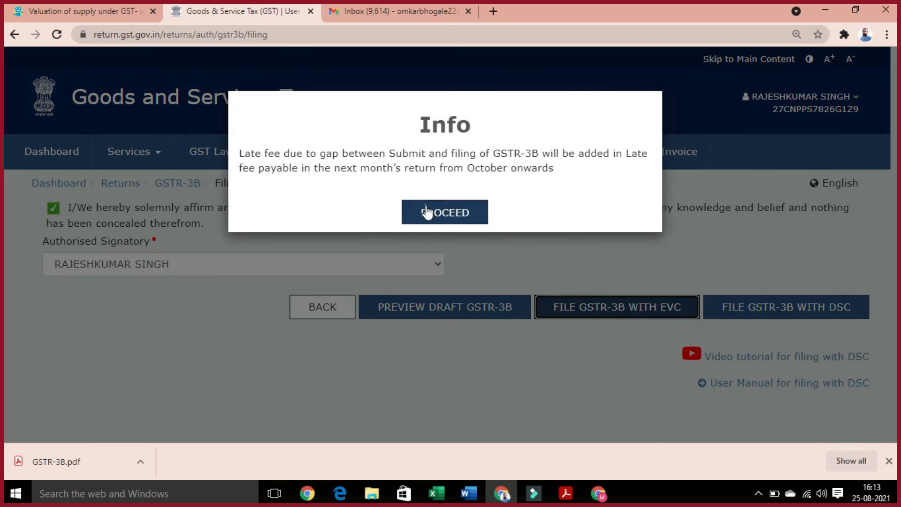
{"action": "left_click", "coordinate": [427, 212]}
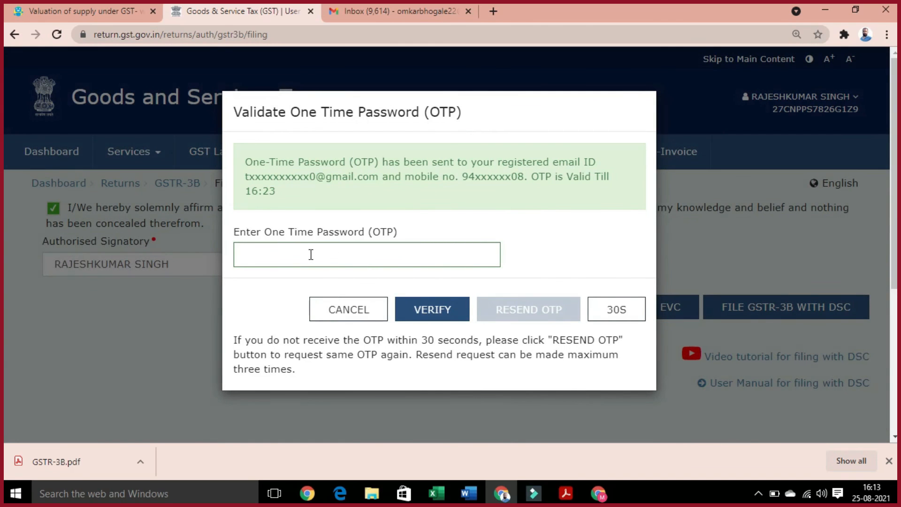
{"action": "left_click", "coordinate": [292, 255]}
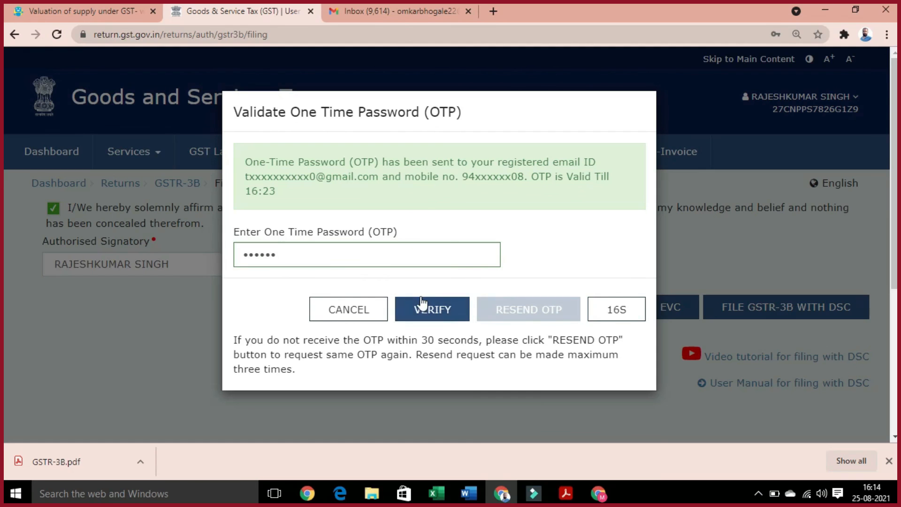
{"action": "left_click", "coordinate": [427, 308]}
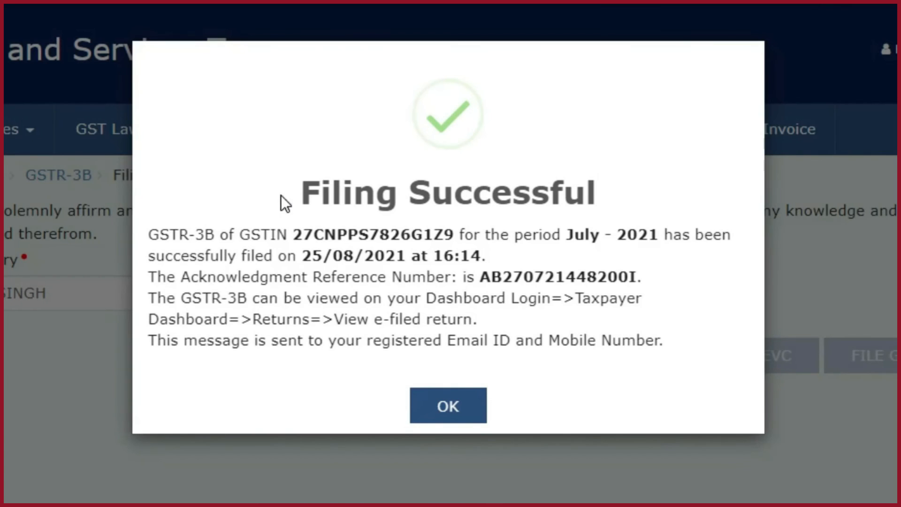
Examine the filing confirmation and its acknowledgment reference number, and close the message.
{"action": "left_click_drag", "start_coordinate": [280, 196], "coordinate": [612, 204]}
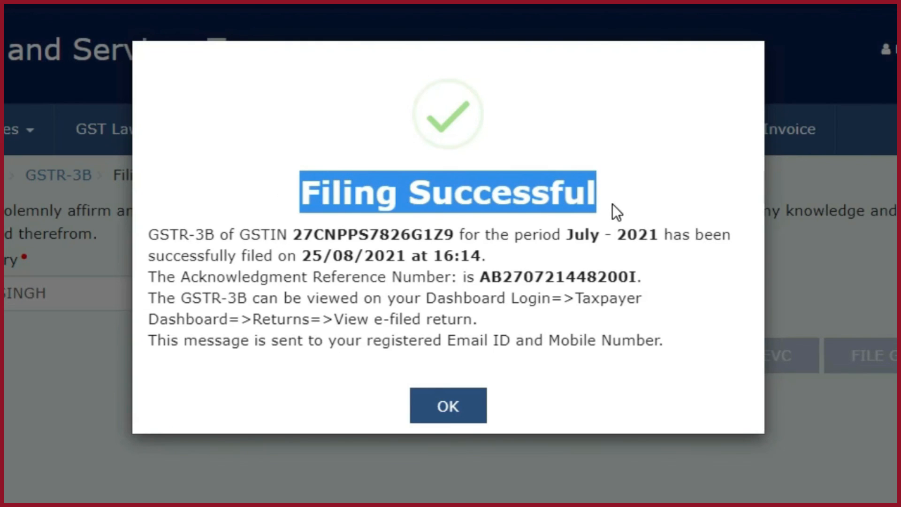
{"action": "left_click_drag", "start_coordinate": [479, 276], "coordinate": [643, 277]}
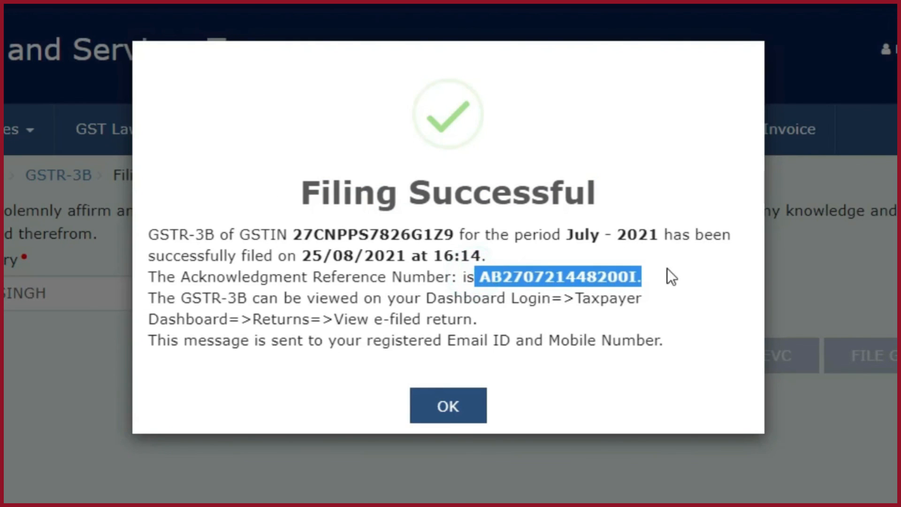
{"action": "left_click", "coordinate": [478, 403]}
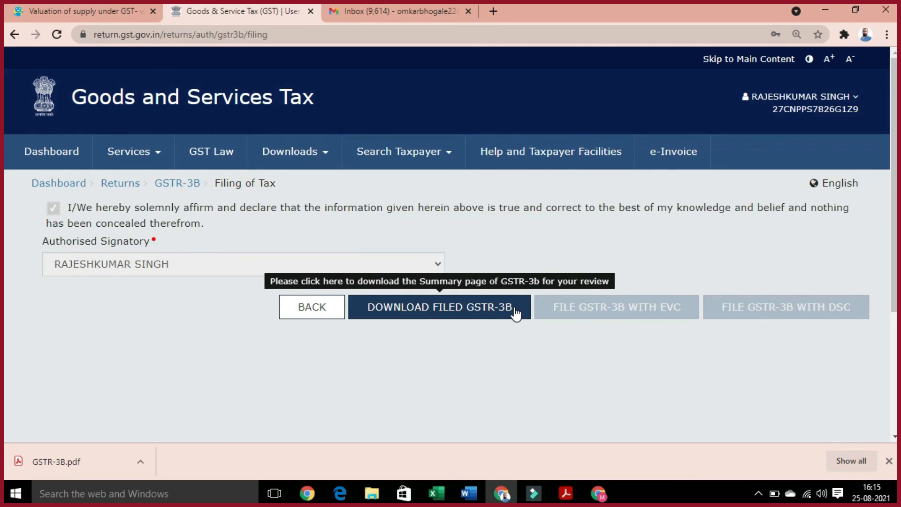
Return to the dashboard, search the returns for July in Quarter 2 of 2021-22 and check the GSTR-3B filing status.
{"action": "left_click", "coordinate": [37, 149]}
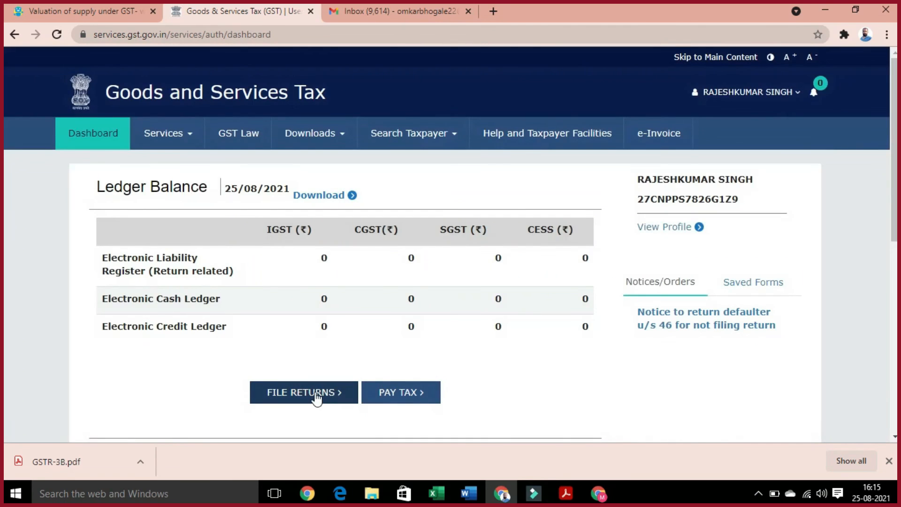
{"action": "left_click", "coordinate": [315, 394]}
{"action": "left_click", "coordinate": [555, 308]}
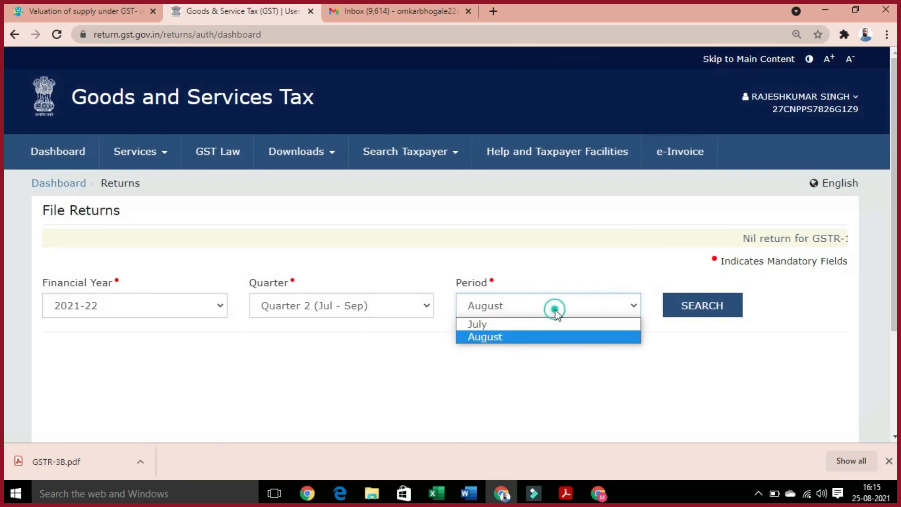
{"action": "left_click", "coordinate": [544, 325]}
{"action": "left_click", "coordinate": [690, 319]}
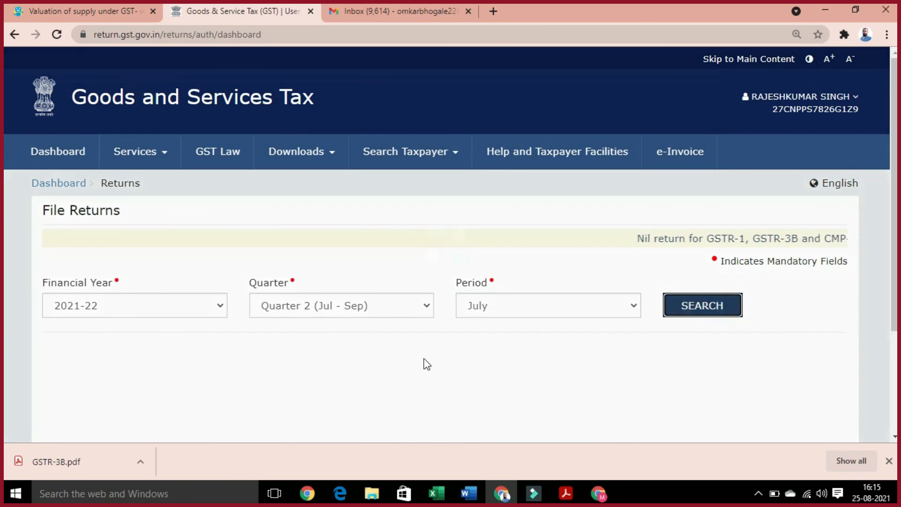
{"action": "scroll", "coordinate": [425, 359], "scroll_direction": "down", "scroll_amount": 8}
{"action": "scroll", "coordinate": [425, 358], "scroll_direction": "down", "scroll_amount": 2}
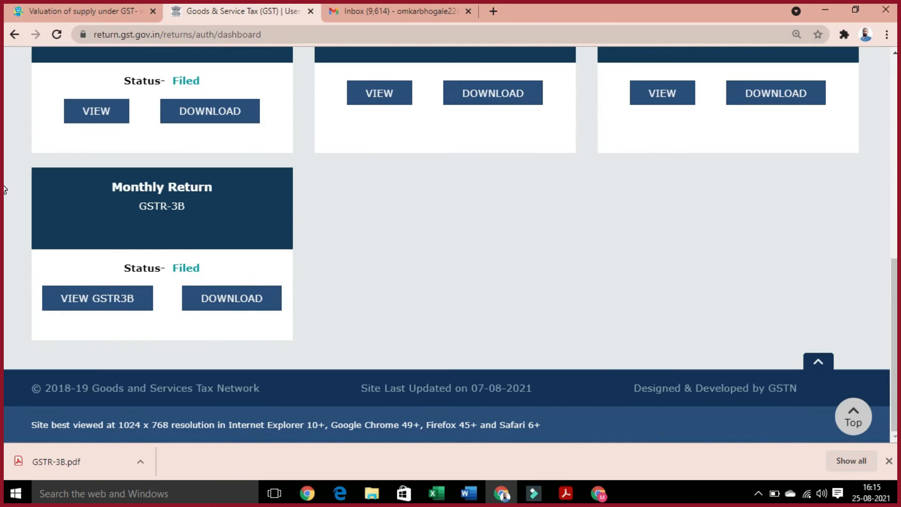